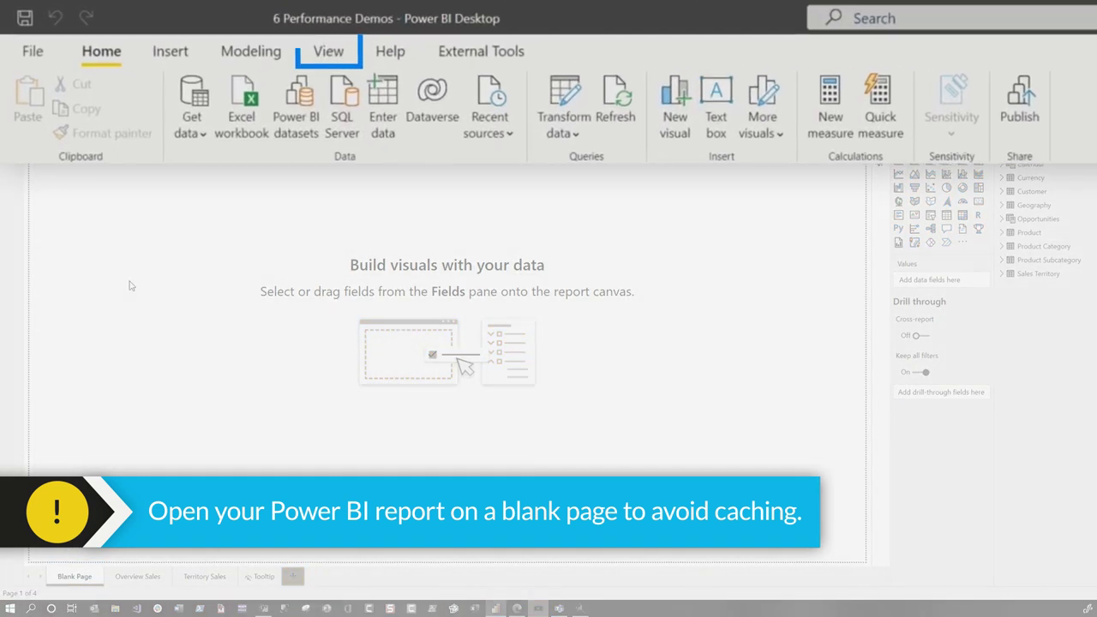
Record Performance analyzer load timings for the Overview Sales page visuals and export the results
{"action": "left_click", "coordinate": [319, 59]}
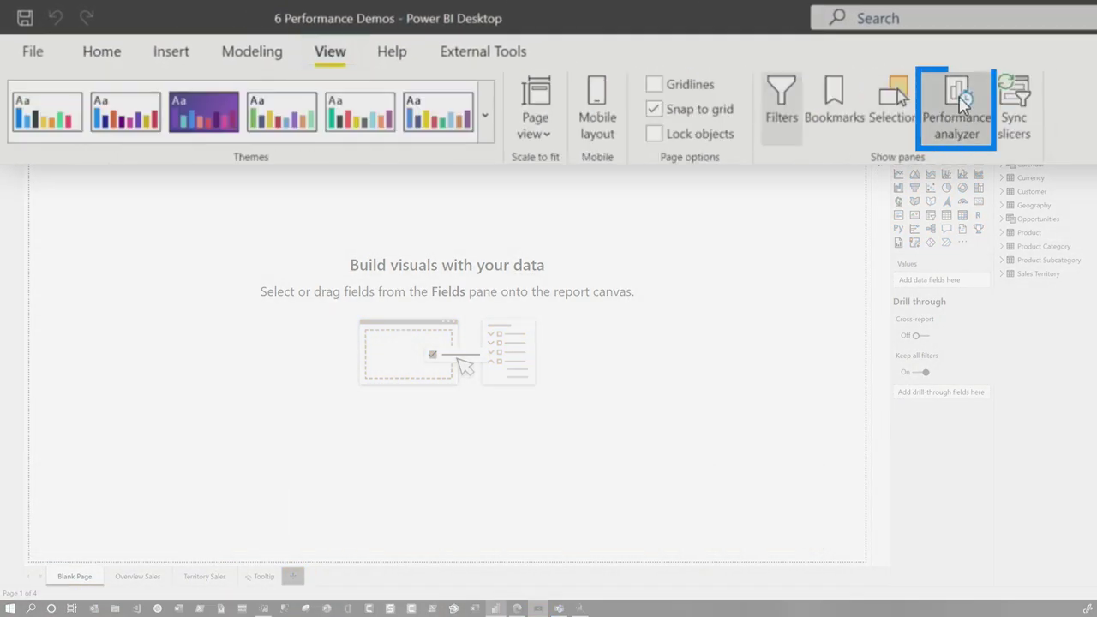
{"action": "left_click", "coordinate": [532, 60]}
{"action": "left_click", "coordinate": [696, 128]}
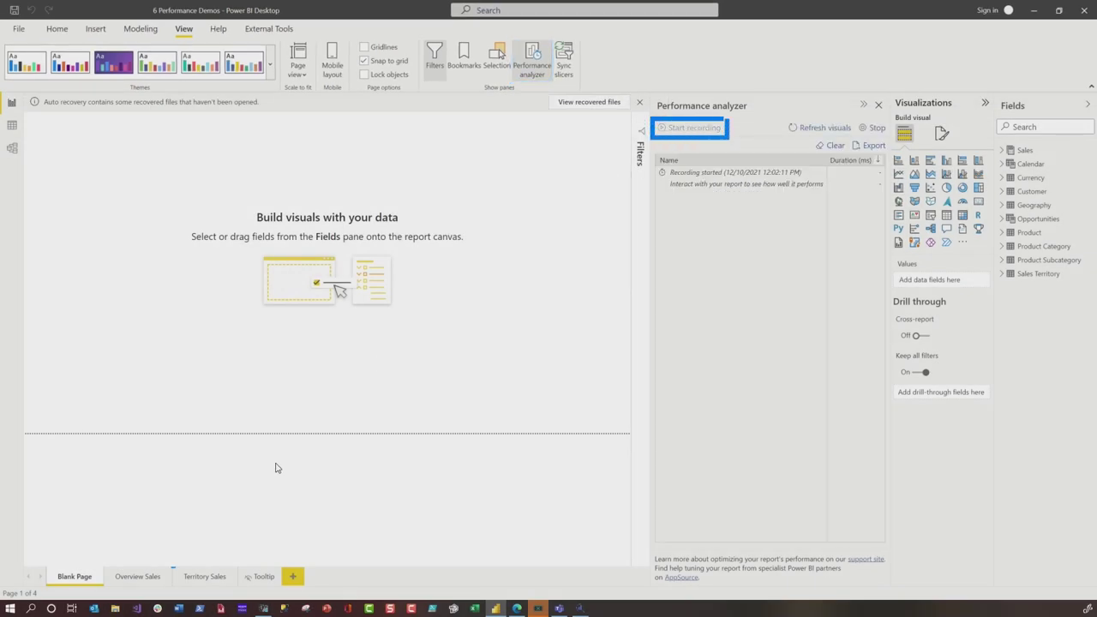
{"action": "left_click", "coordinate": [134, 578]}
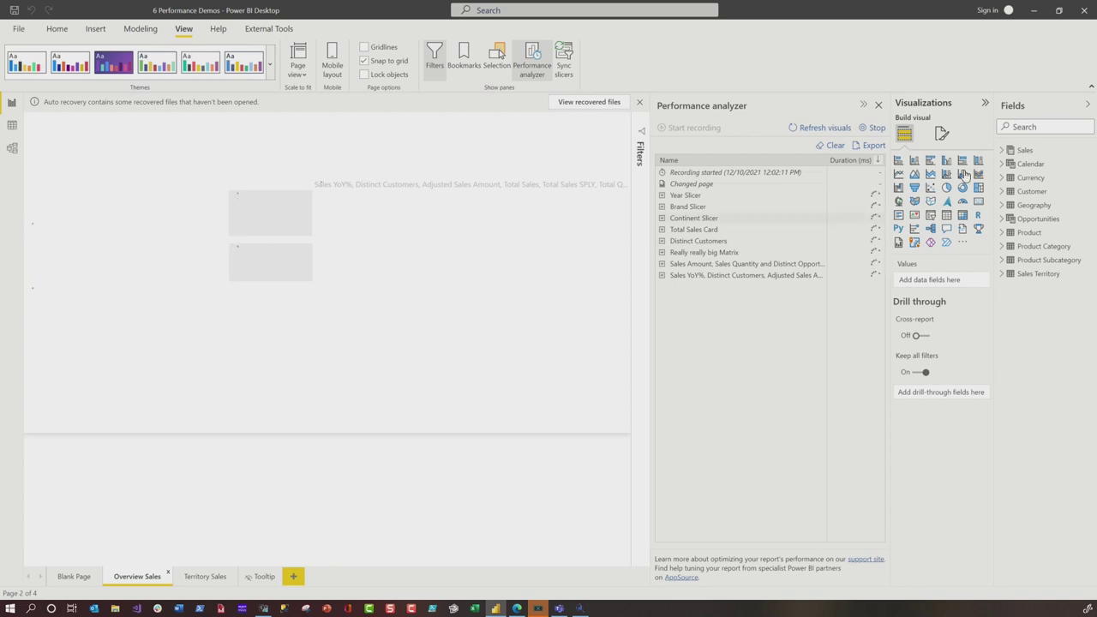
{"action": "left_click", "coordinate": [874, 146]}
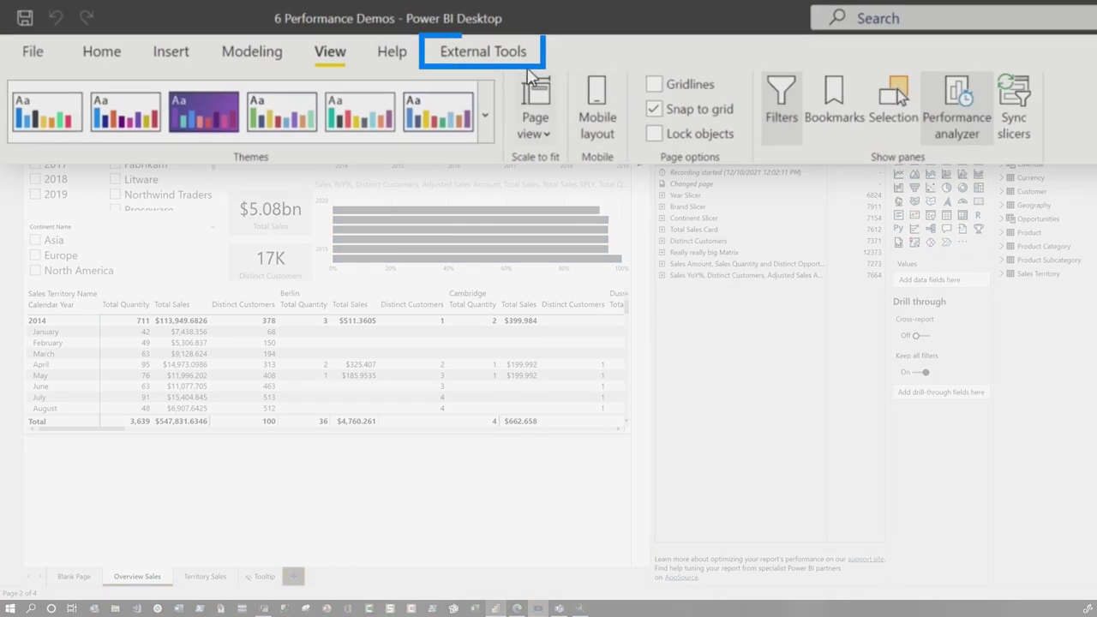
Launch Report Analyzer from the Start menu
{"action": "left_click", "coordinate": [463, 67]}
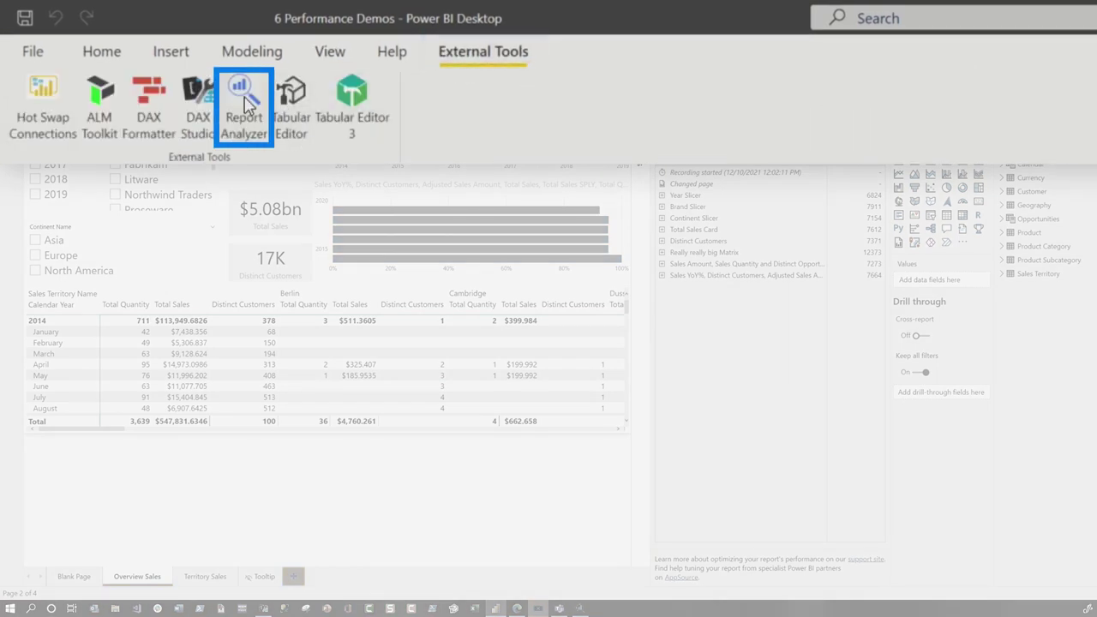
{"action": "left_click", "coordinate": [10, 608]}
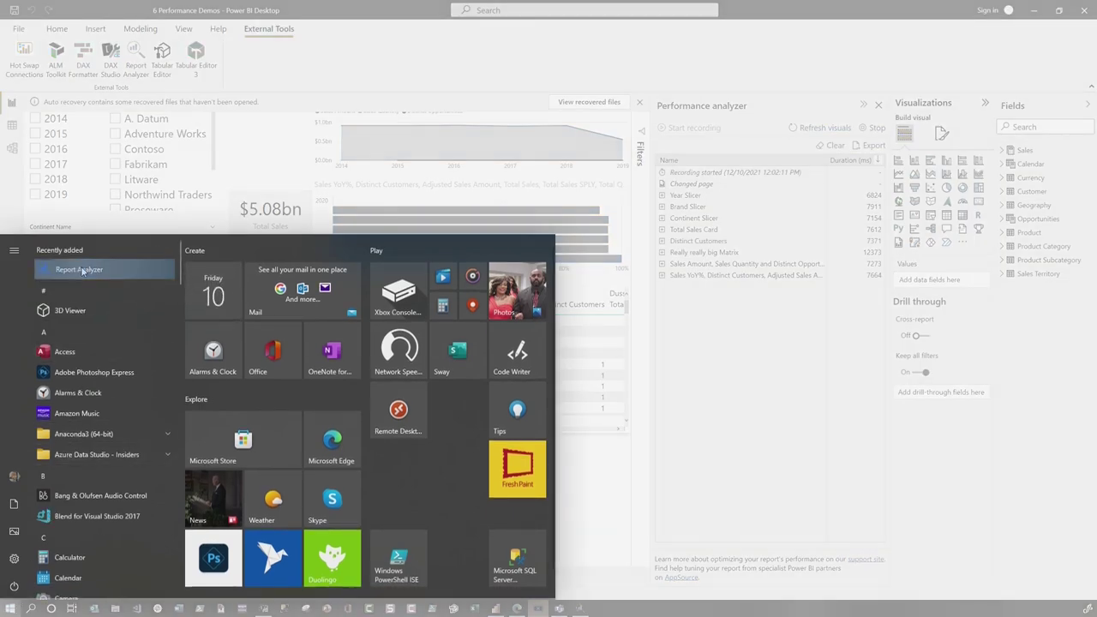
{"action": "left_click", "coordinate": [79, 270]}
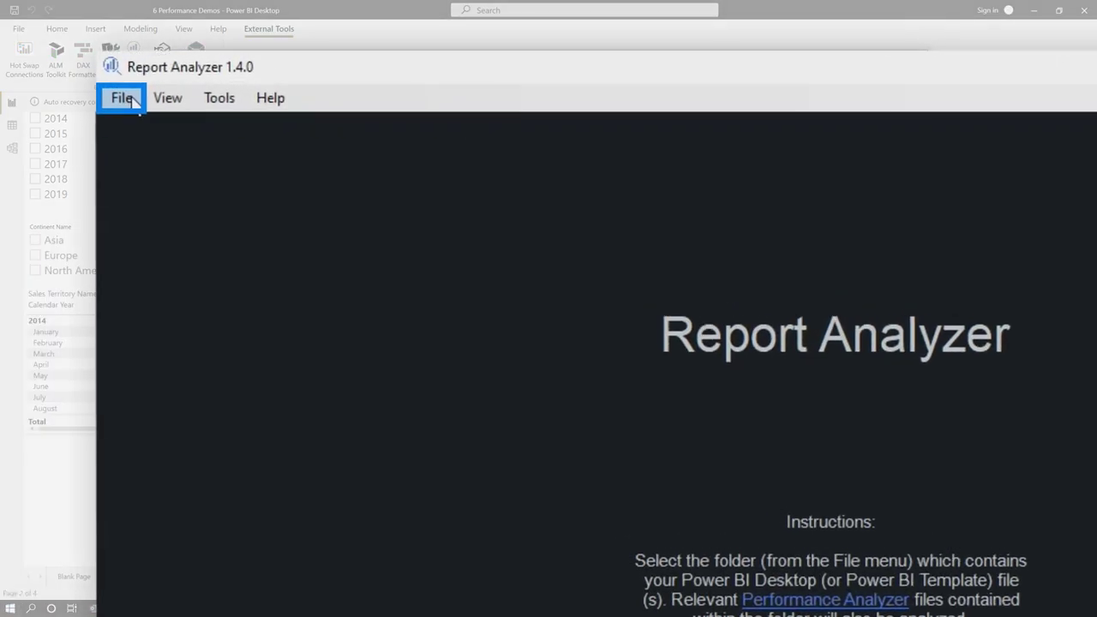
Load the folder of Power BI report files via File > Select folder
{"action": "left_click", "coordinate": [122, 98]}
{"action": "left_click", "coordinate": [183, 123]}
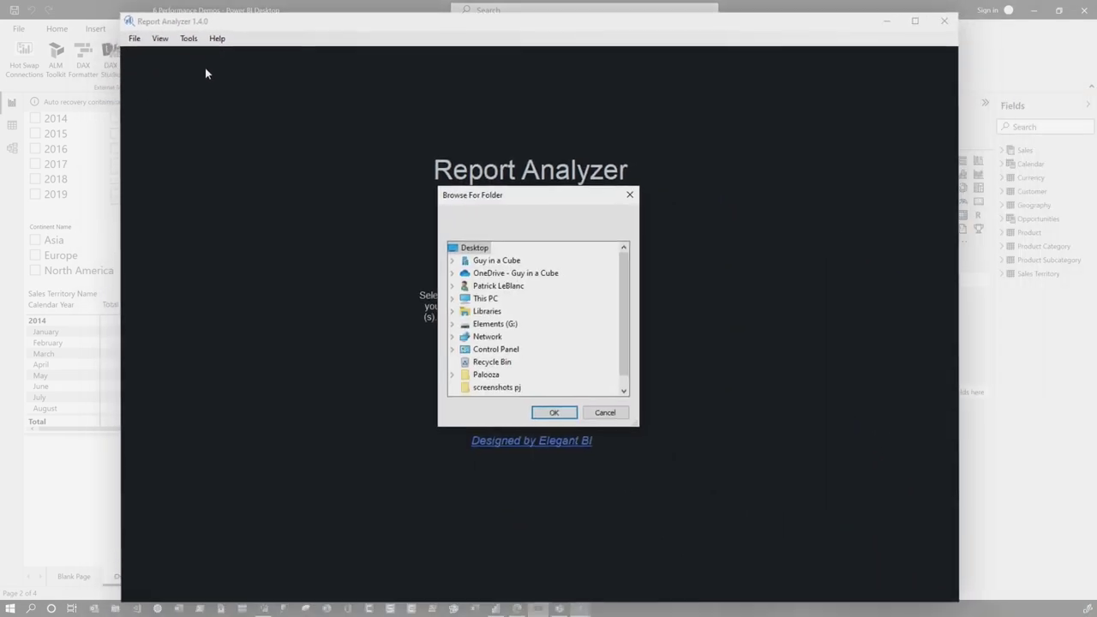
{"action": "scroll", "coordinate": [554, 359], "scroll_direction": "down", "scroll_amount": 1}
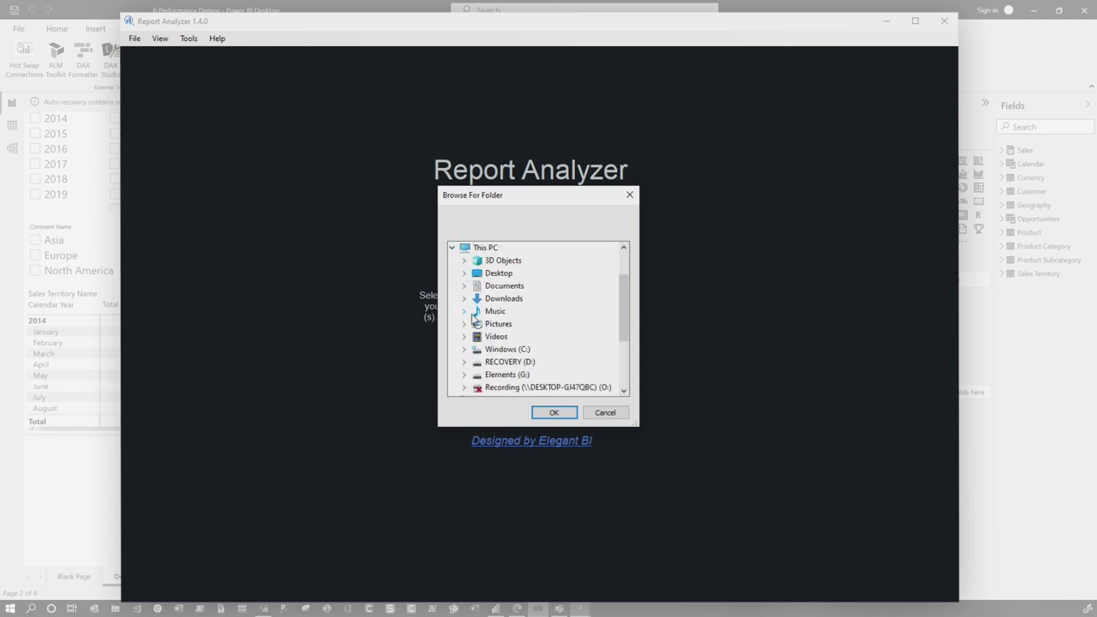
{"action": "left_click", "coordinate": [554, 412]}
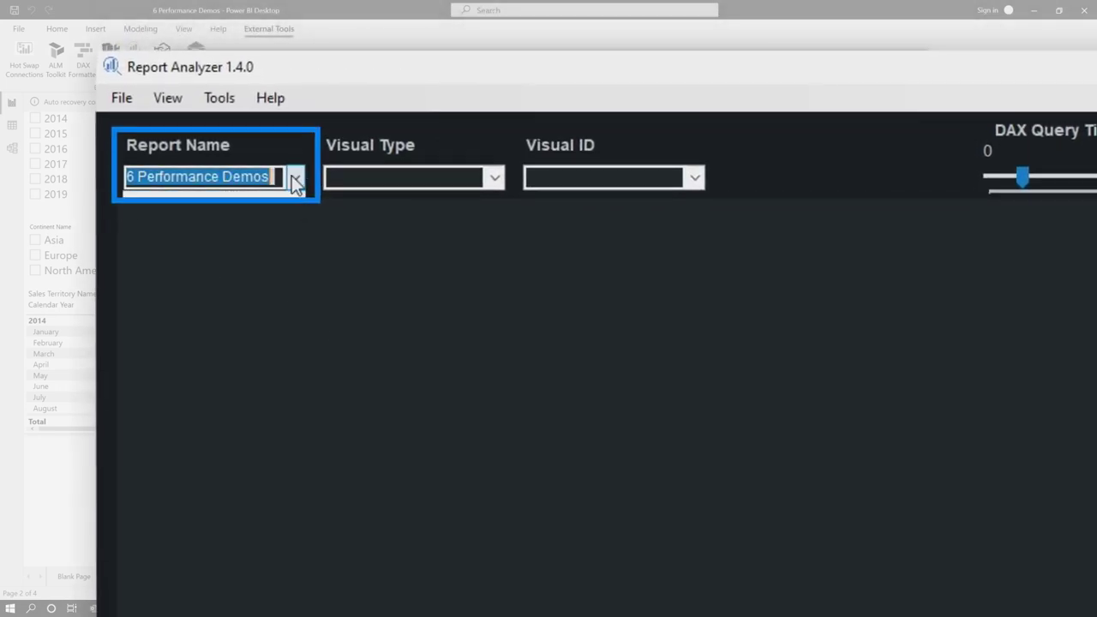
Choose the 6 Performance Demos report and show its Overview Sales page visuals with timings
{"action": "left_click", "coordinate": [294, 178]}
{"action": "left_click", "coordinate": [252, 212]}
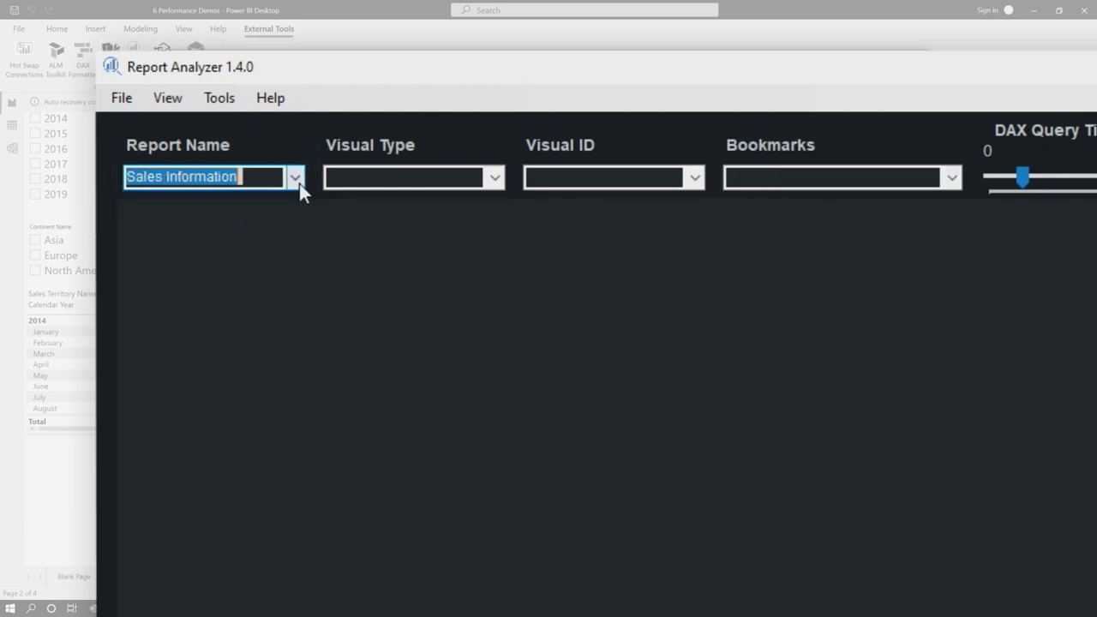
{"action": "left_click", "coordinate": [299, 184]}
{"action": "left_click", "coordinate": [263, 204]}
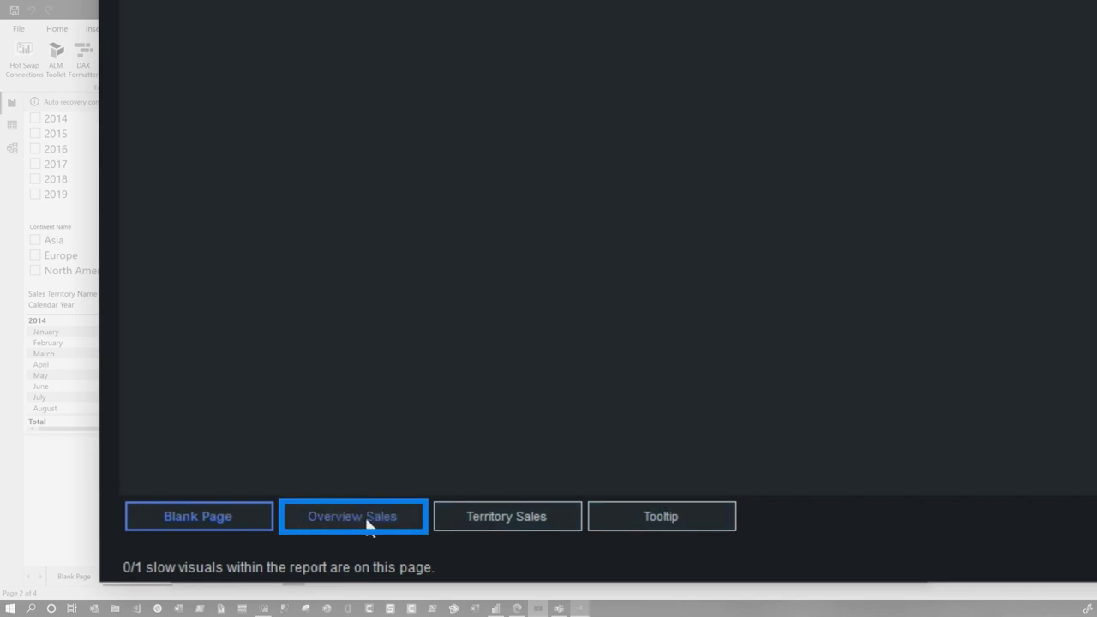
{"action": "left_click", "coordinate": [375, 517]}
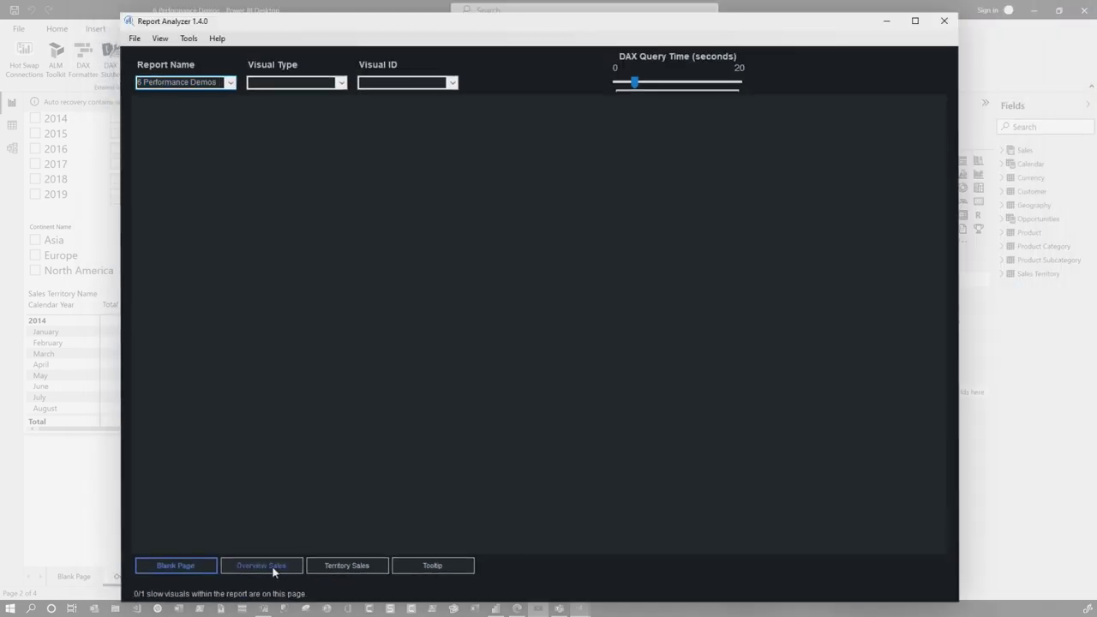
{"action": "mouse_move", "coordinate": [540, 487]}
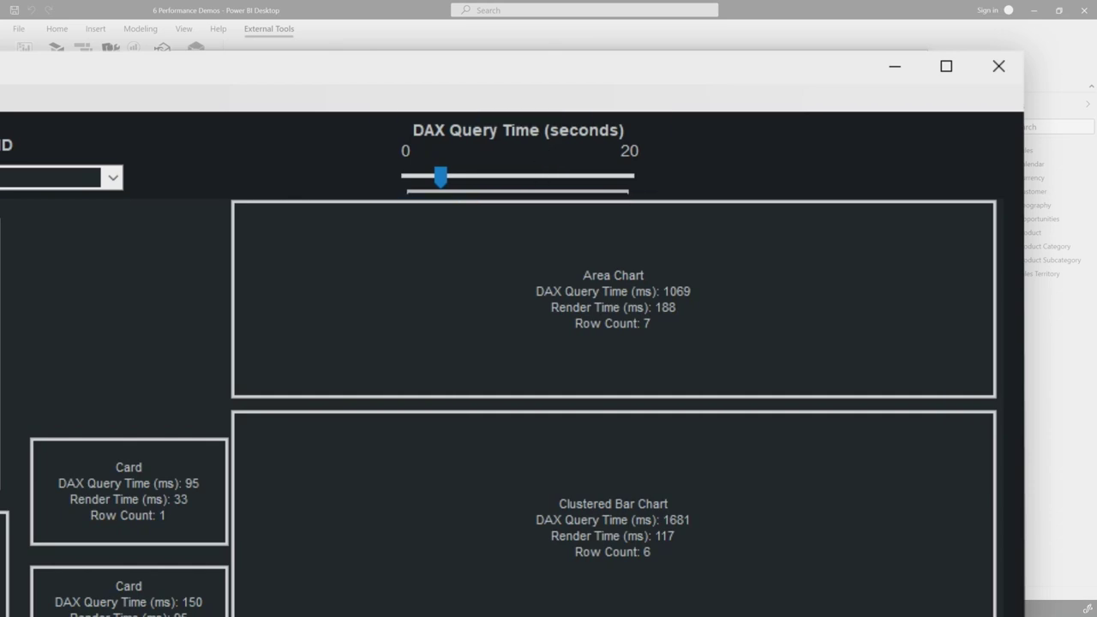
{"action": "mouse_move", "coordinate": [624, 396]}
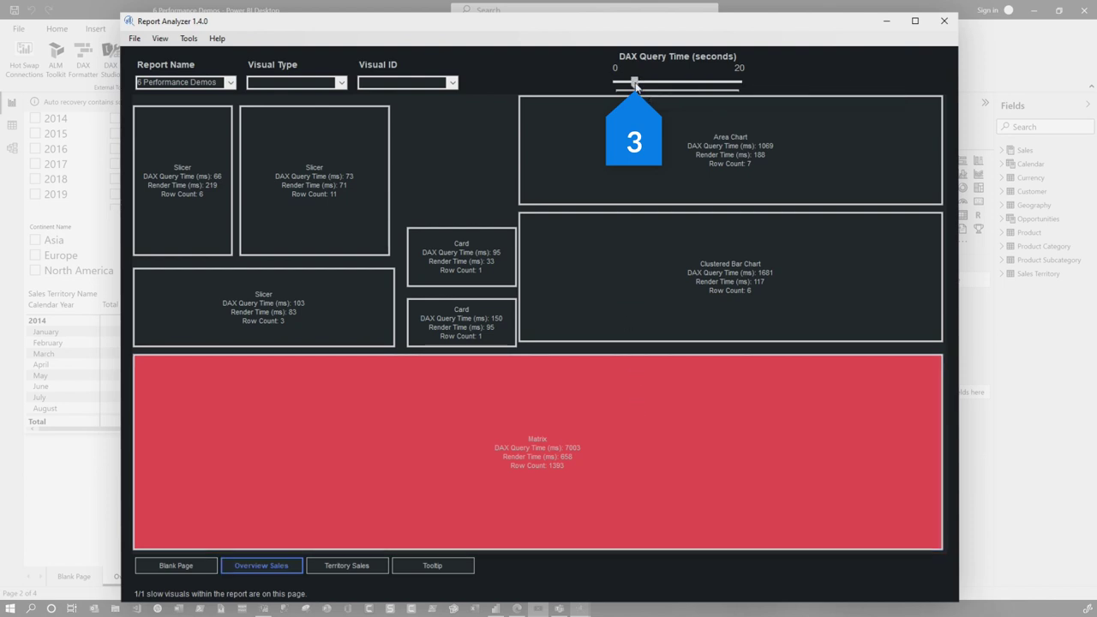
Move the DAX Query Time slider to 1.5, then 0, settling at about 2.4 seconds
{"action": "left_click_drag", "start_coordinate": [629, 83], "coordinate": [625, 82]}
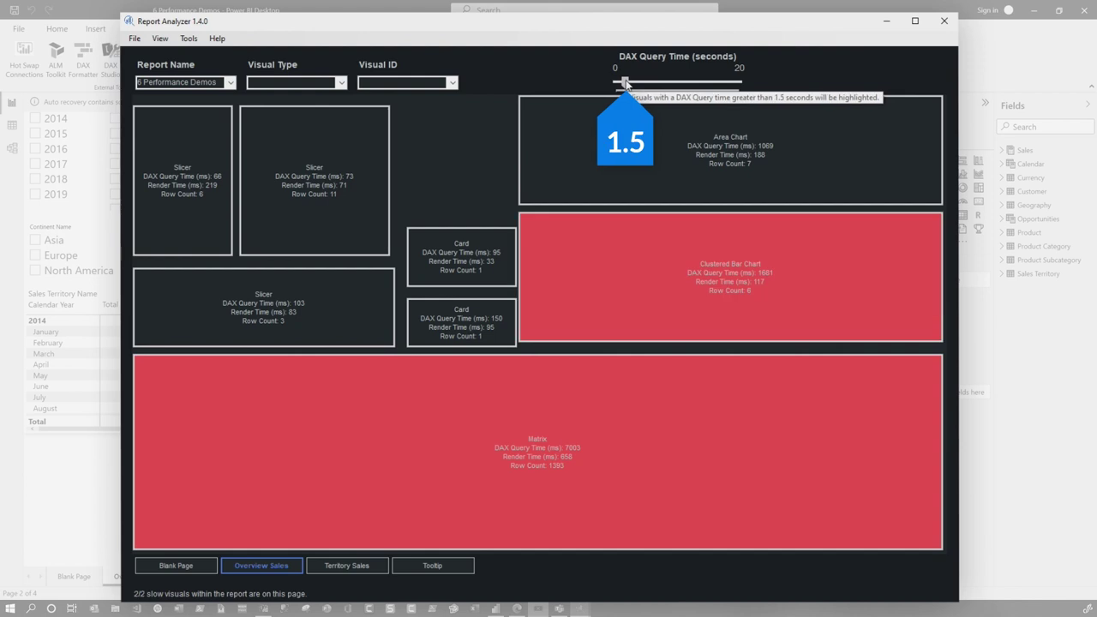
{"action": "left_click_drag", "start_coordinate": [625, 82], "coordinate": [599, 75]}
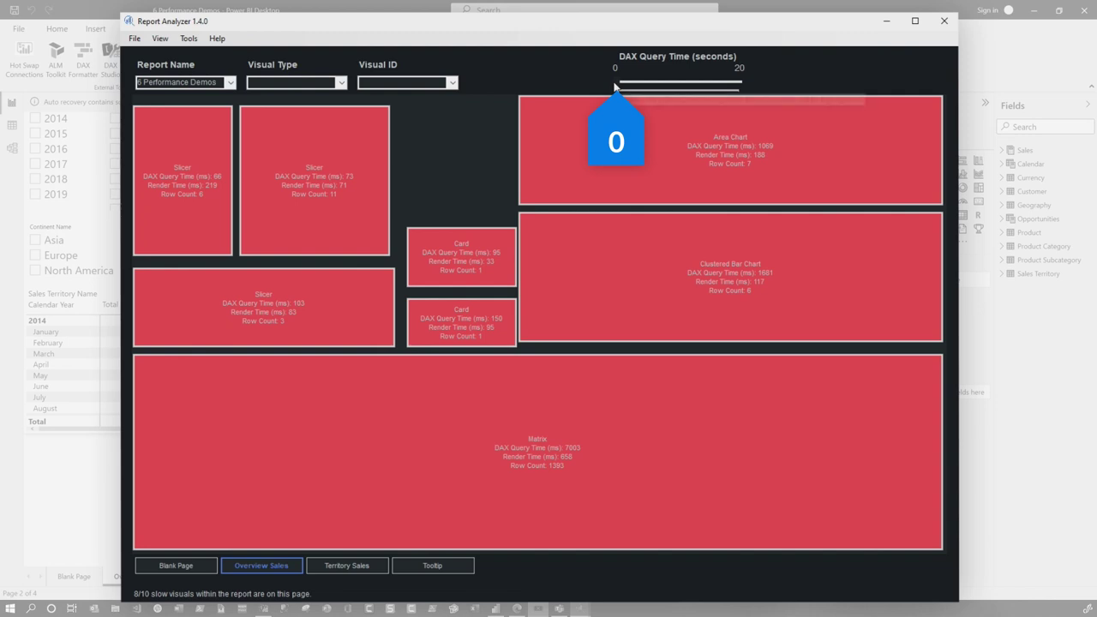
{"action": "left_click_drag", "start_coordinate": [615, 82], "coordinate": [632, 82]}
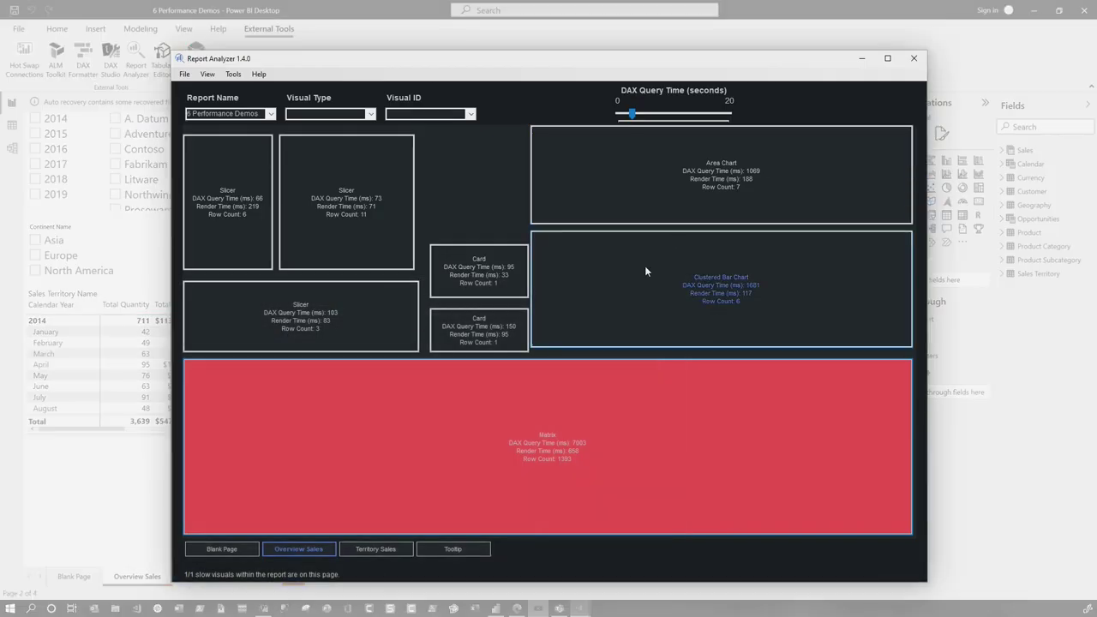
{"action": "mouse_move", "coordinate": [644, 273]}
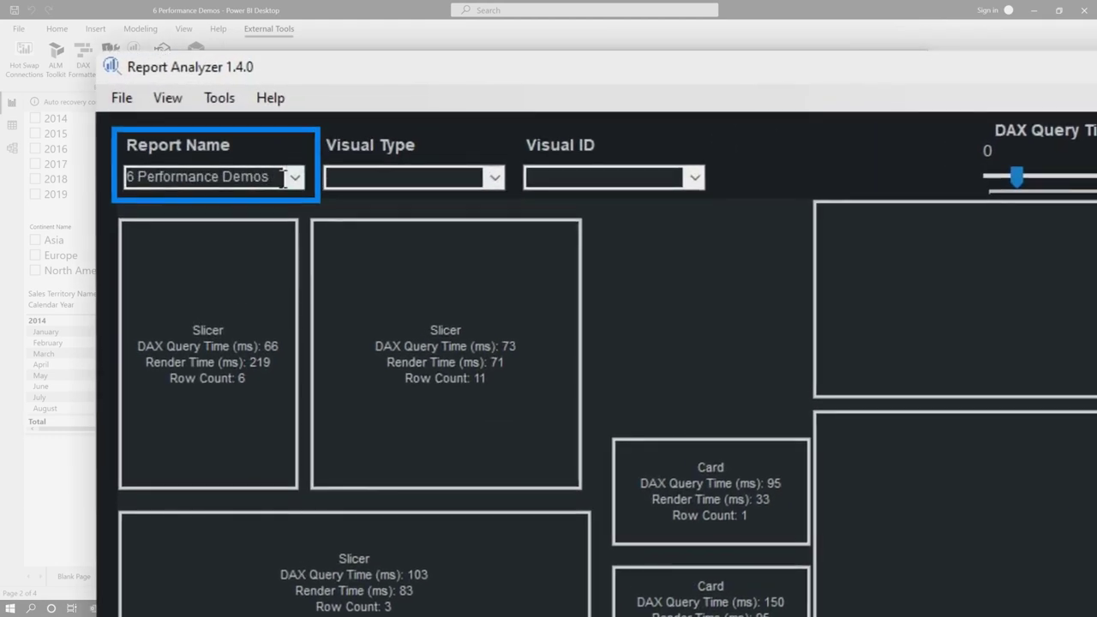
Filter the visual type to Card, then to Matrix
{"action": "left_click", "coordinate": [289, 180]}
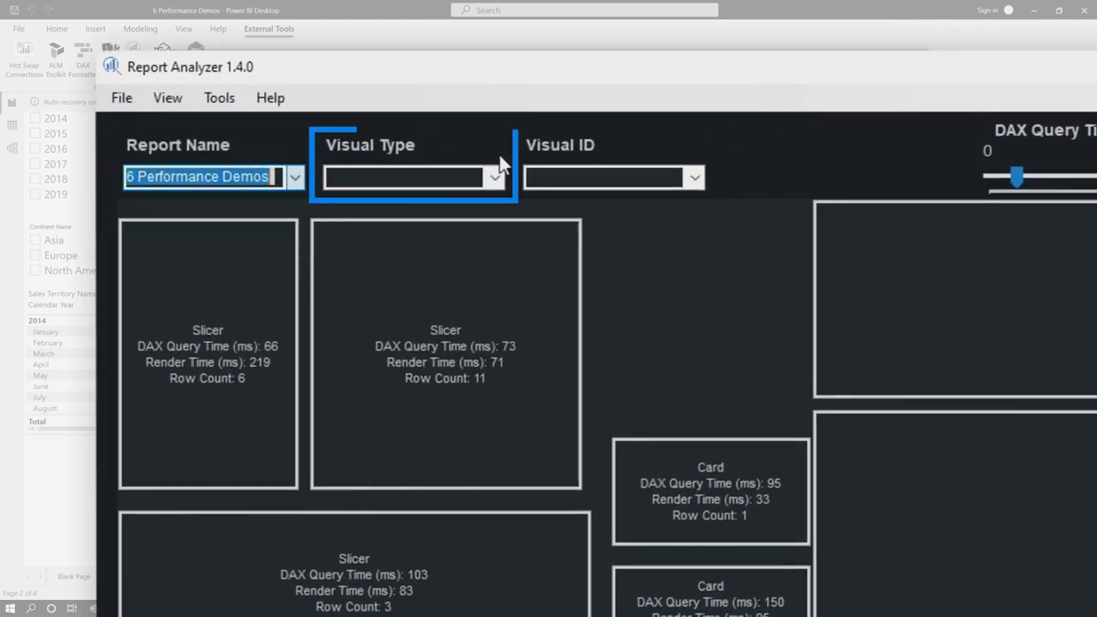
{"action": "left_click", "coordinate": [496, 176]}
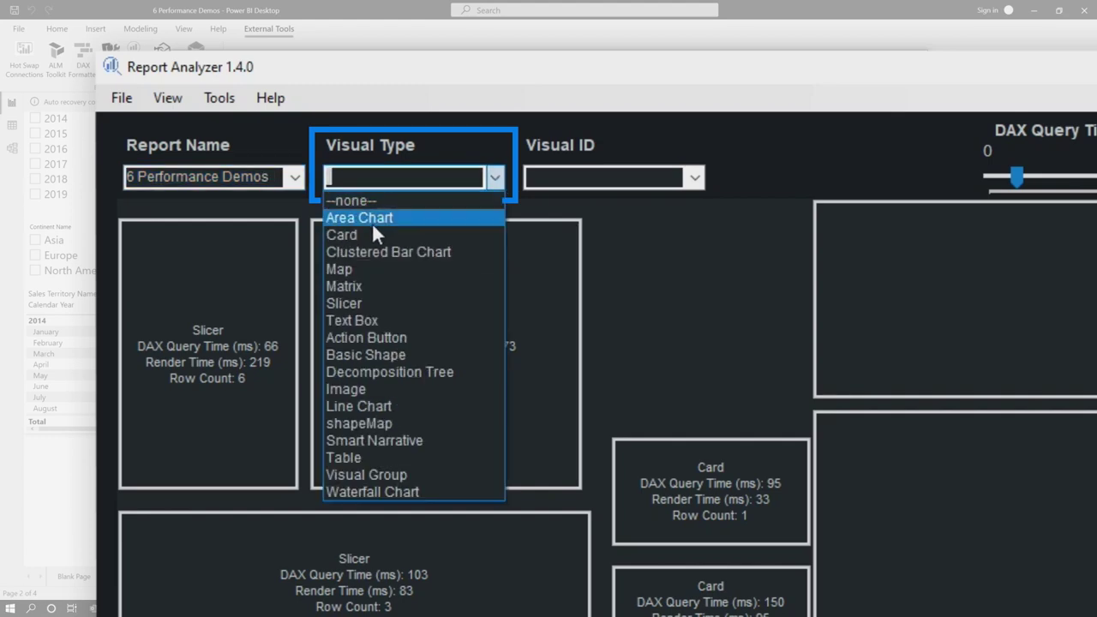
{"action": "left_click", "coordinate": [370, 230]}
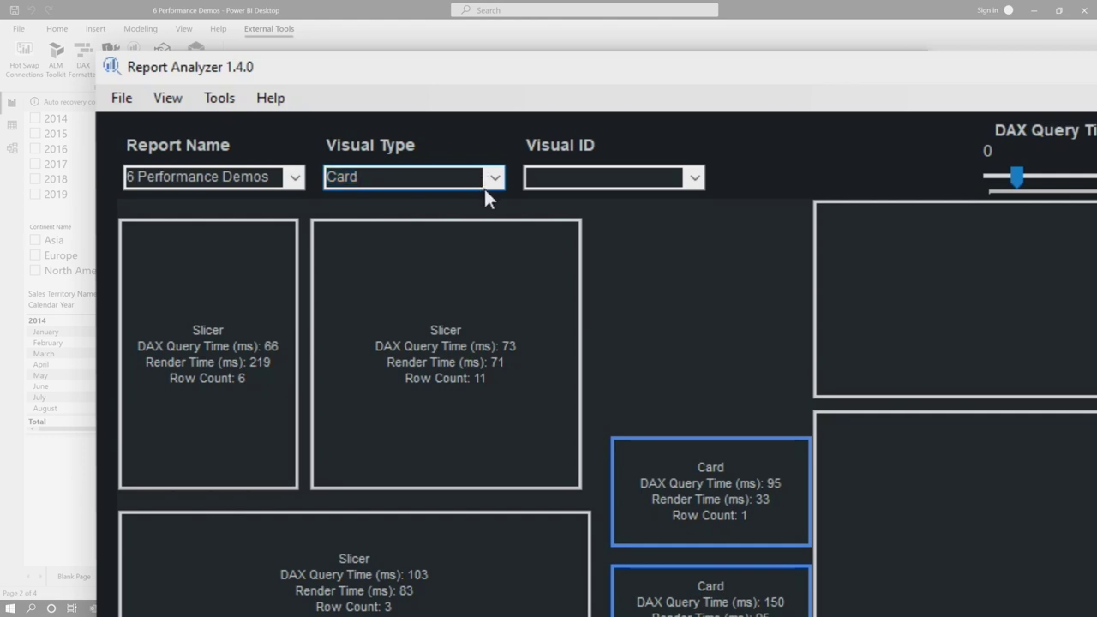
{"action": "left_click", "coordinate": [488, 187]}
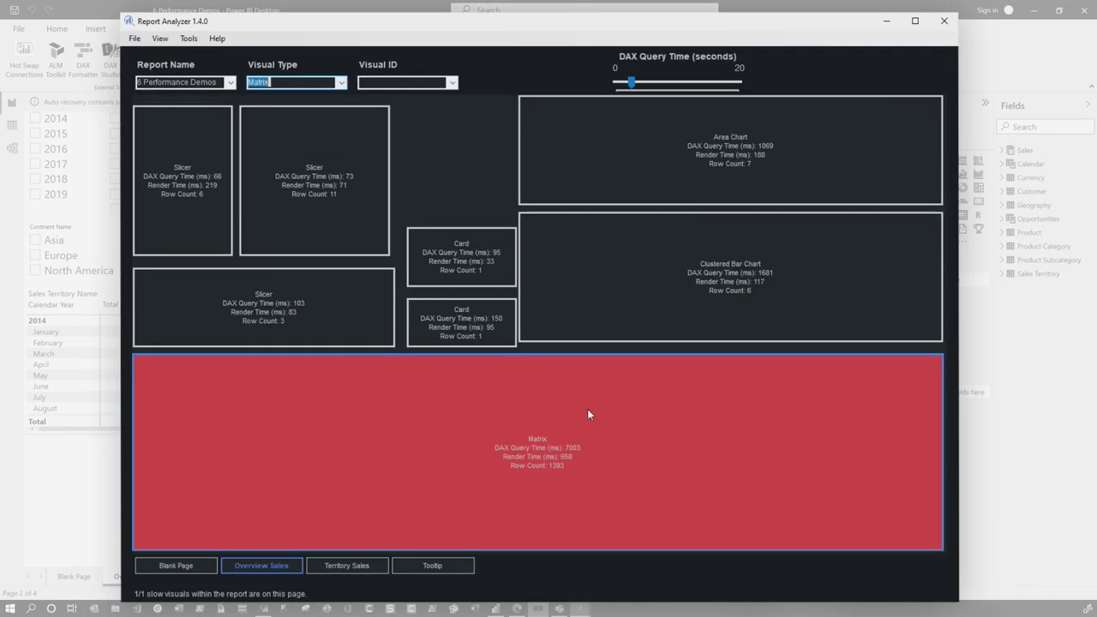
Check the Visual ID list without choosing an ID
{"action": "left_click", "coordinate": [447, 83]}
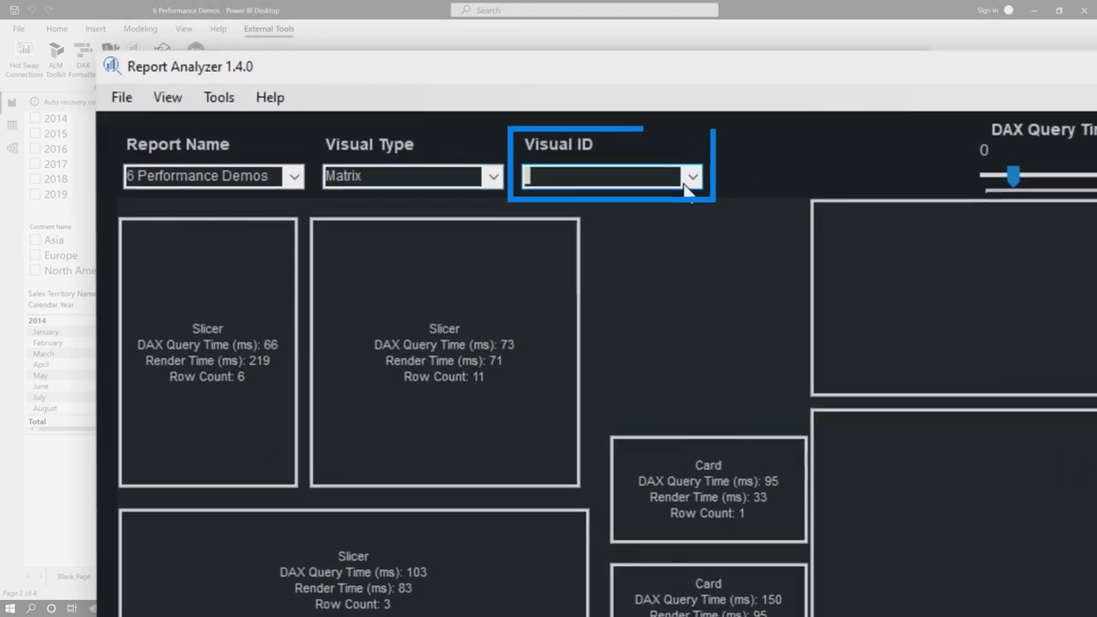
{"action": "left_click", "coordinate": [688, 177]}
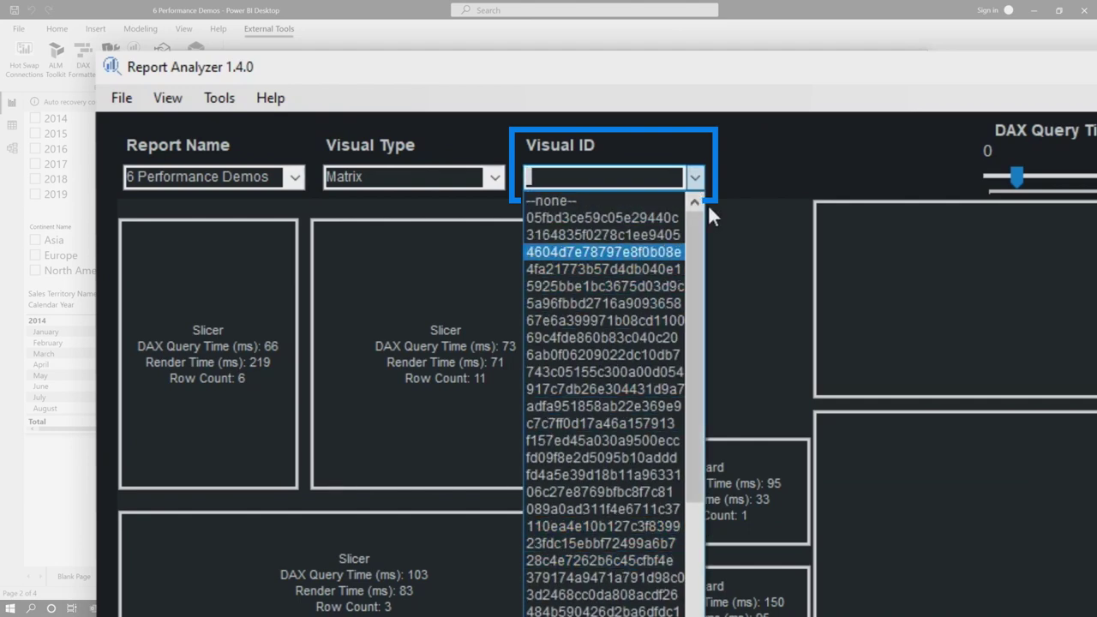
{"action": "left_click", "coordinate": [770, 167]}
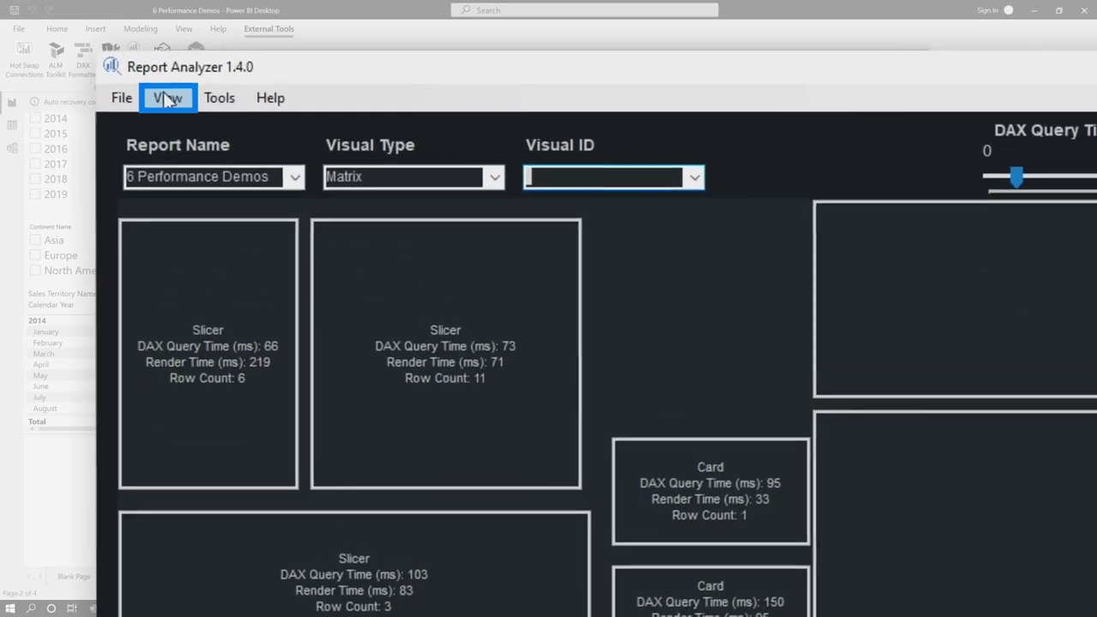
Enable Show hidden visuals and open Tools > View Recommendations
{"action": "left_click", "coordinate": [166, 98]}
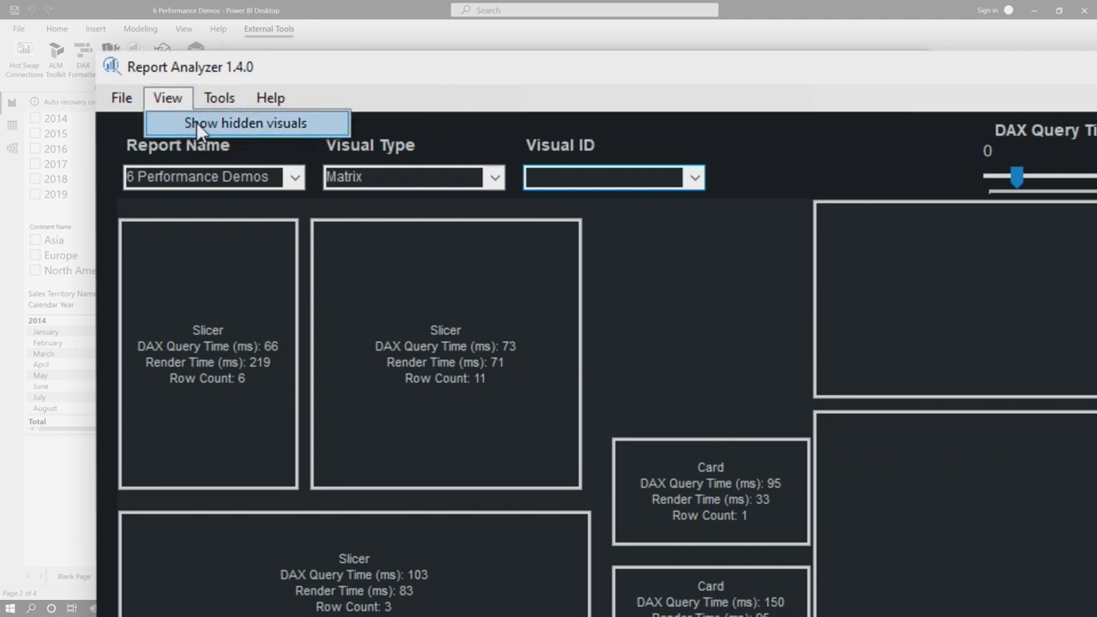
{"action": "left_click", "coordinate": [230, 96]}
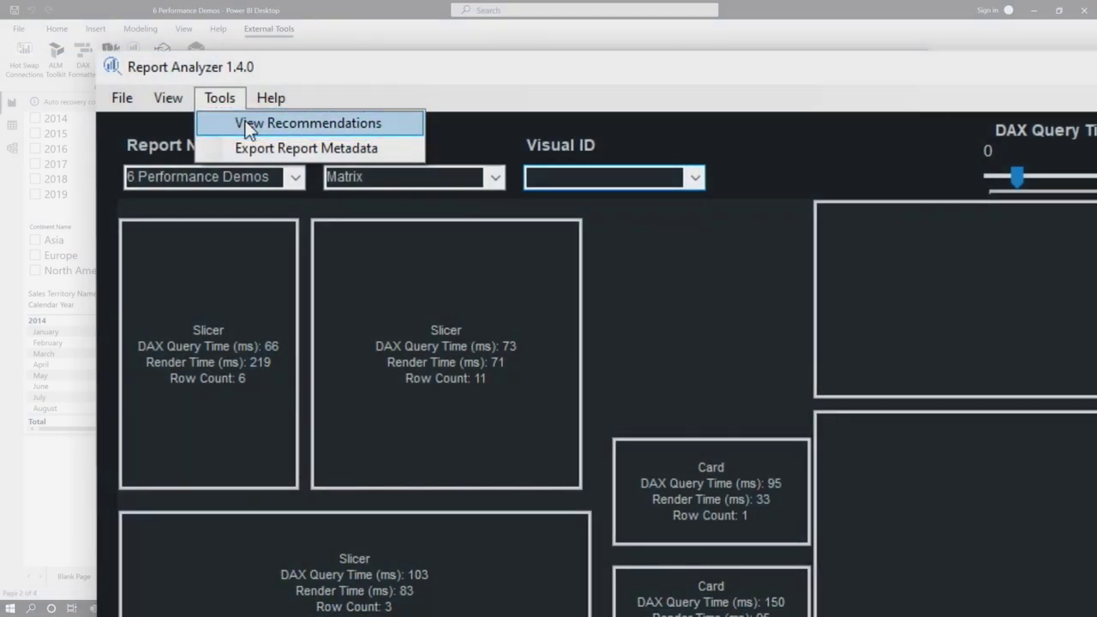
{"action": "left_click", "coordinate": [249, 126]}
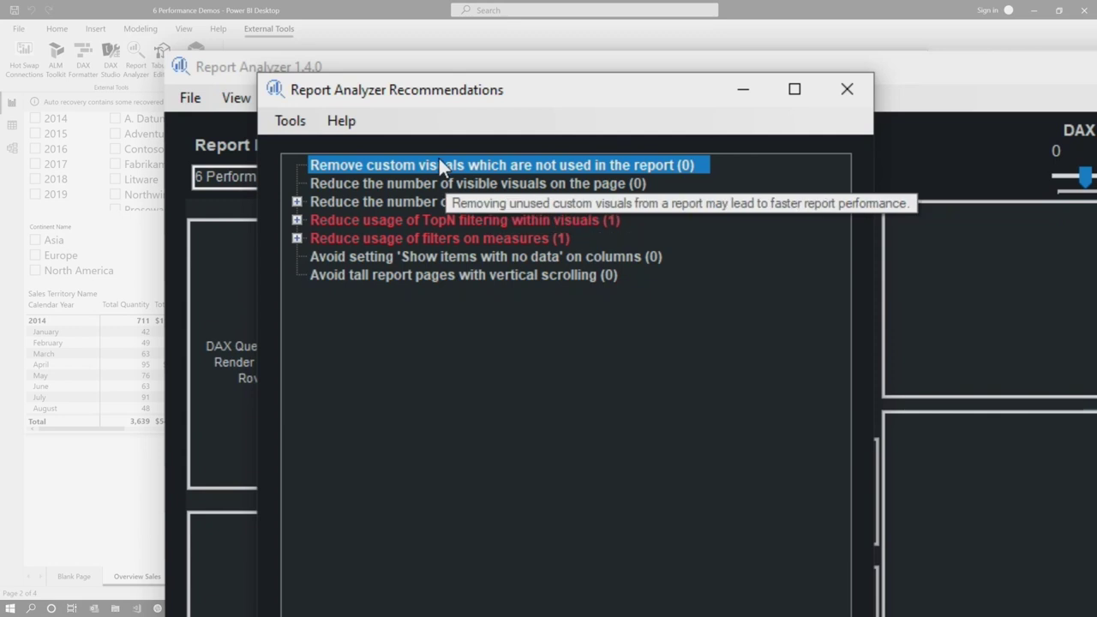
Expand the too-many-objects, TopN and measure-filter rules, selecting each flagged visual, ending on Sales YTD
{"action": "mouse_move", "coordinate": [451, 154]}
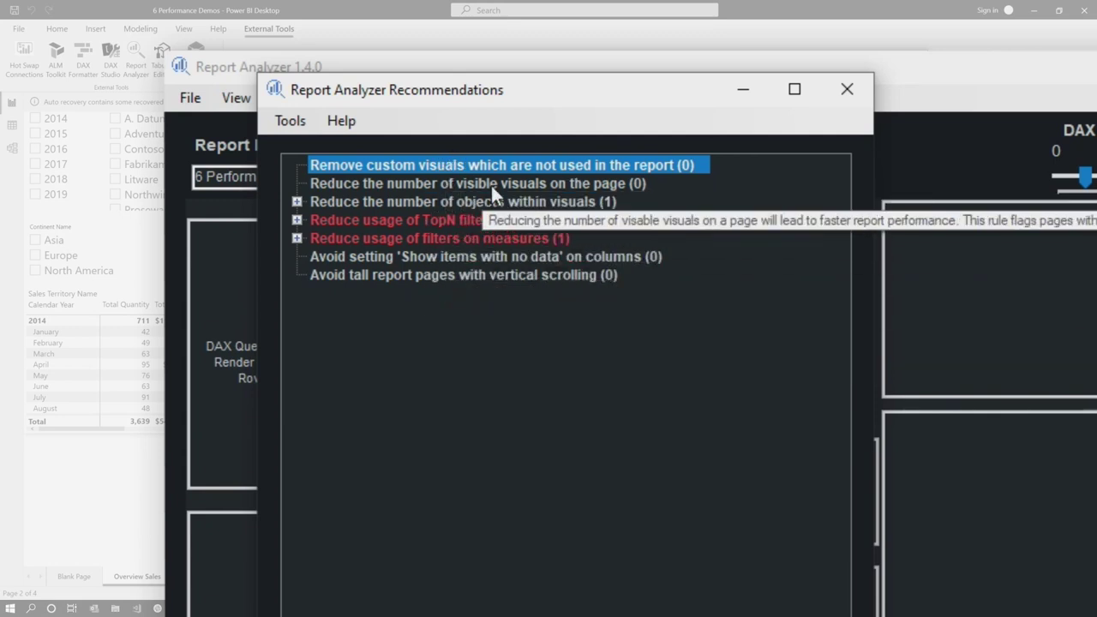
{"action": "mouse_move", "coordinate": [470, 196]}
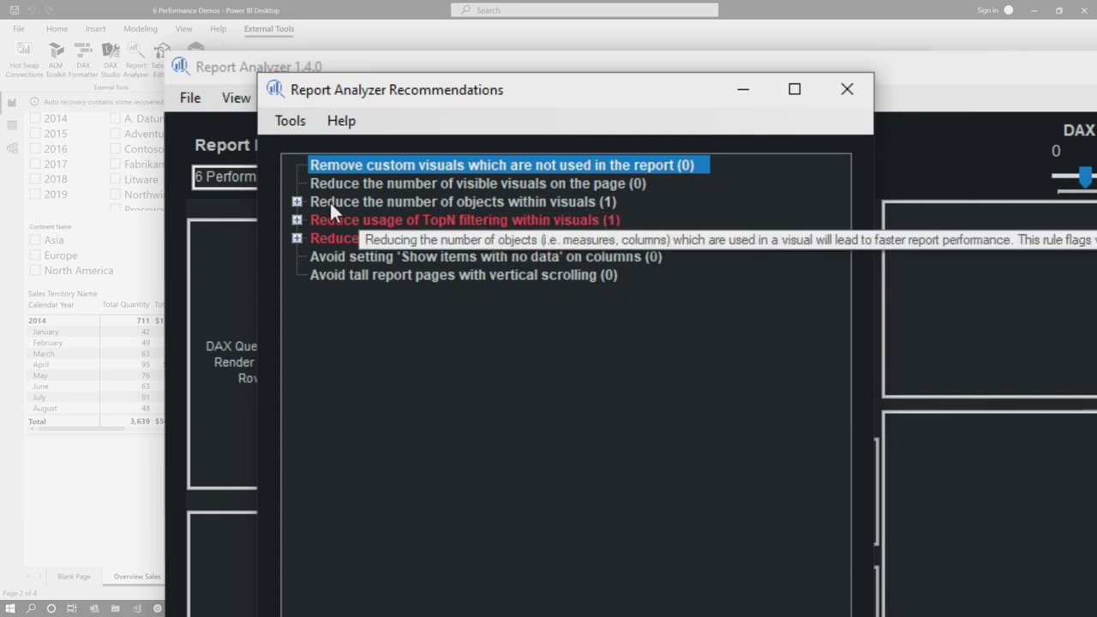
{"action": "left_click", "coordinate": [297, 201]}
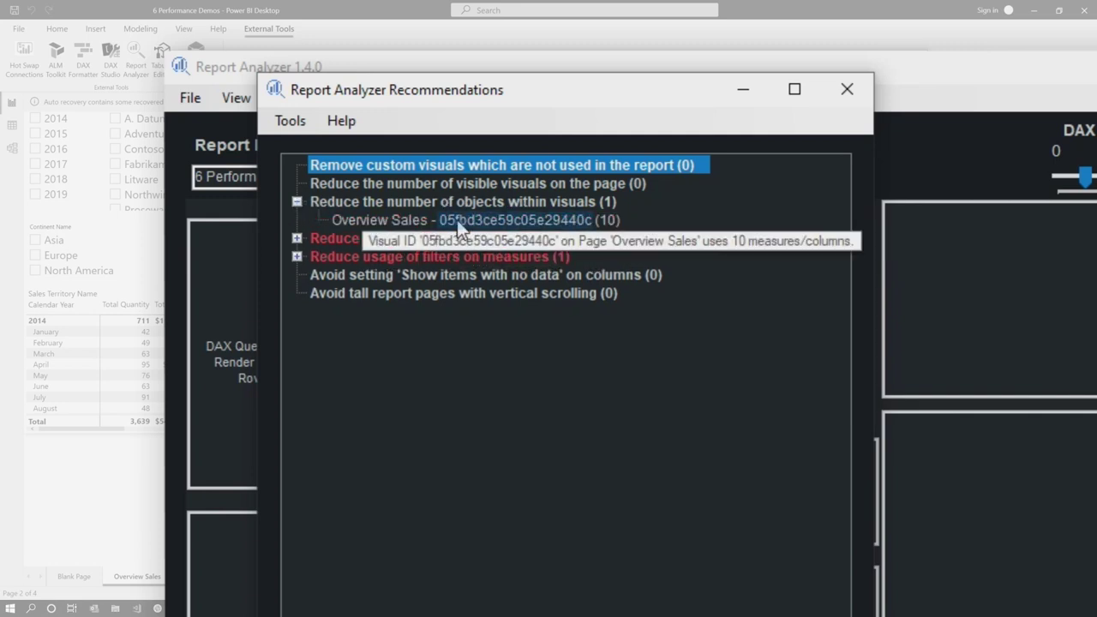
{"action": "mouse_move", "coordinate": [460, 220]}
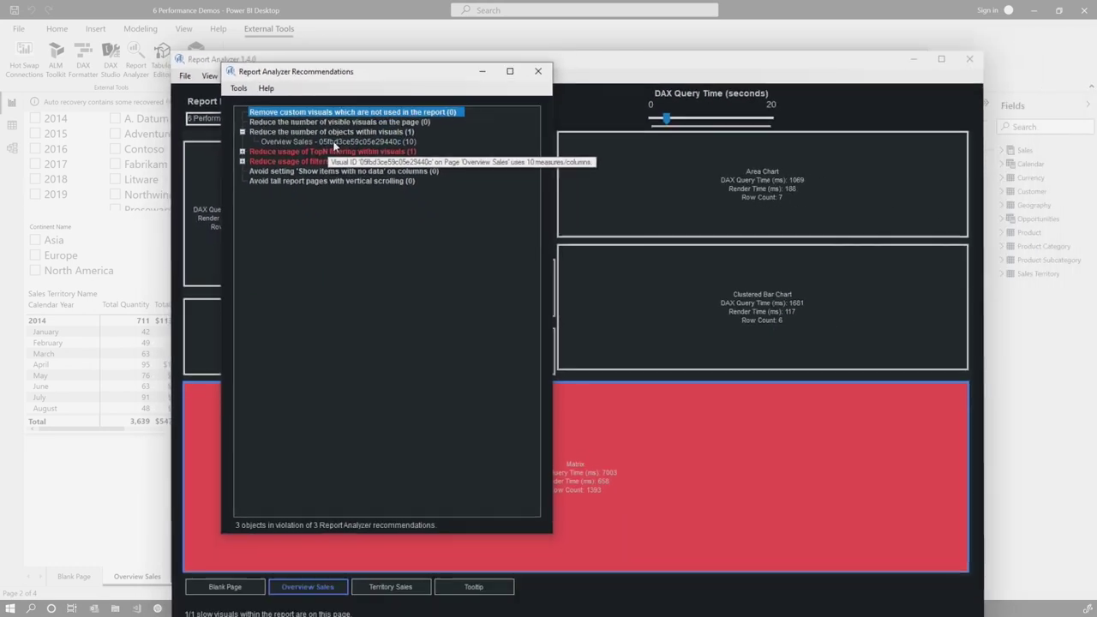
{"action": "left_click", "coordinate": [463, 220]}
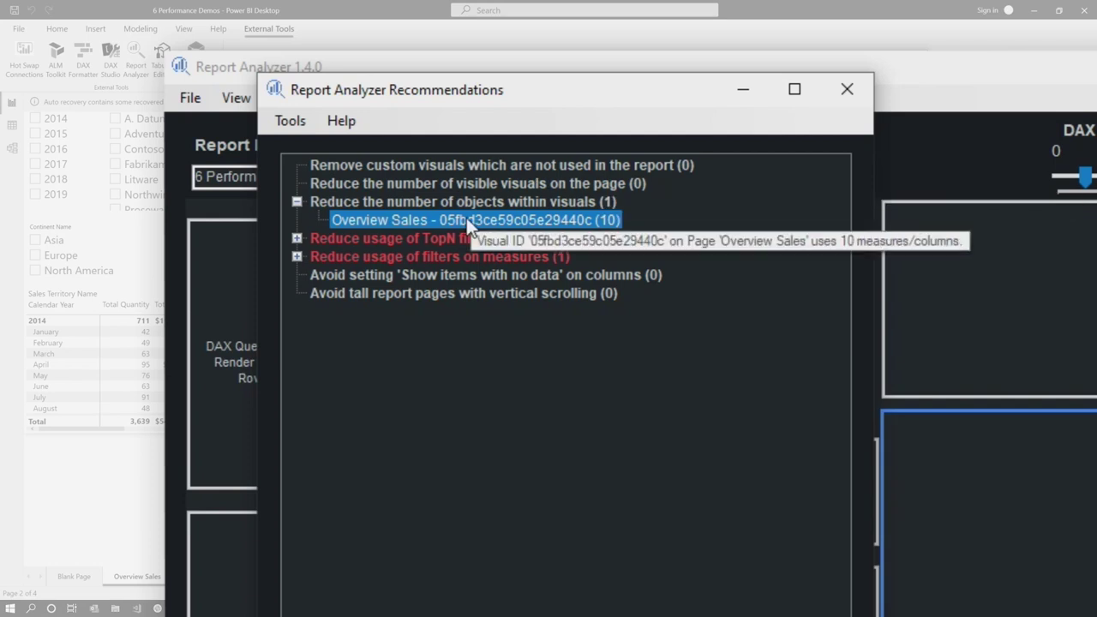
{"action": "left_click", "coordinate": [296, 238]}
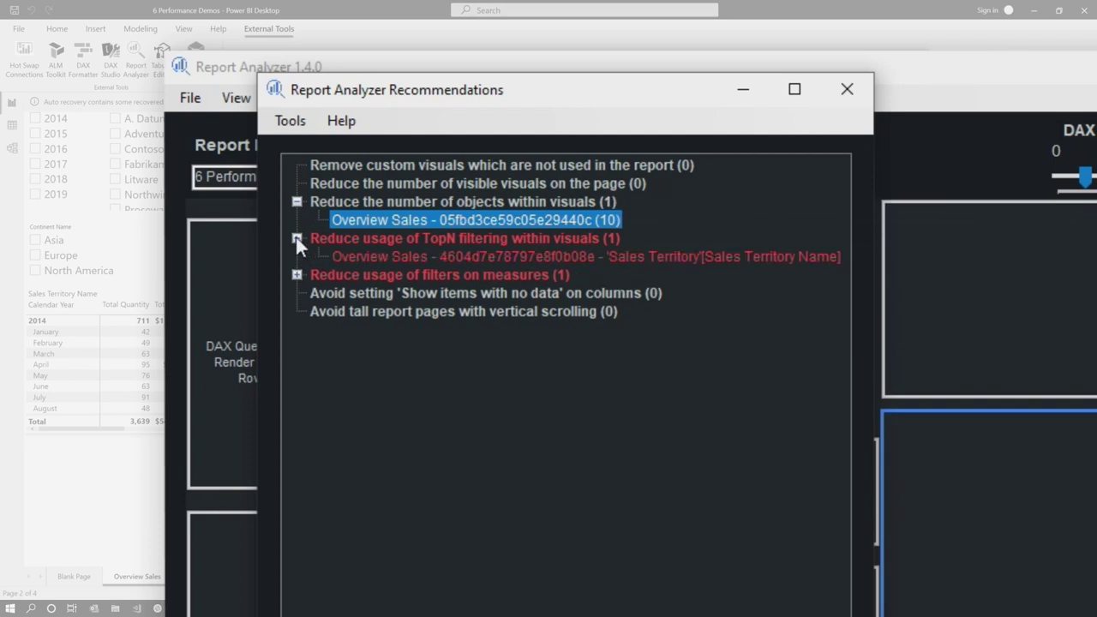
{"action": "left_click", "coordinate": [594, 256]}
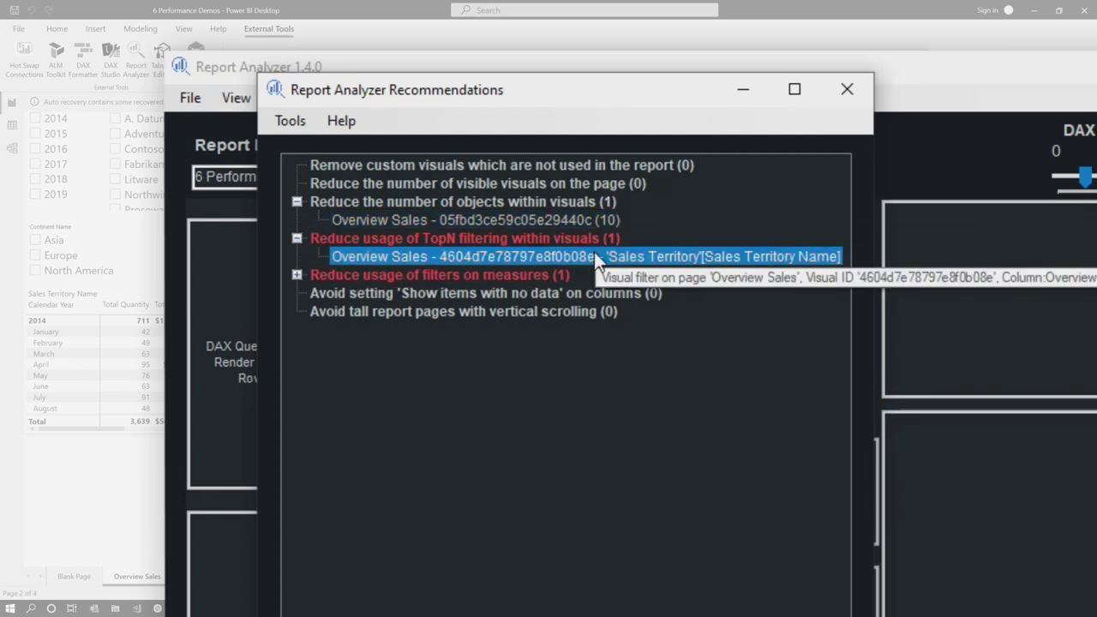
{"action": "left_click", "coordinate": [297, 275]}
{"action": "left_click", "coordinate": [419, 294]}
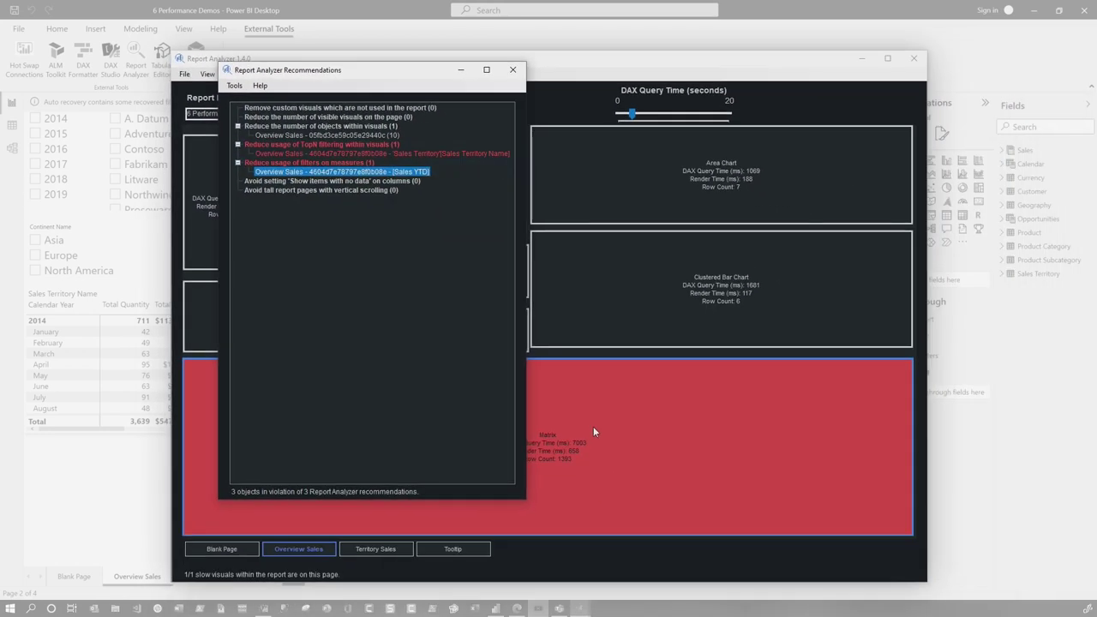
Lower the DAX Query Time threshold to about 1 second
{"action": "left_click", "coordinate": [614, 442]}
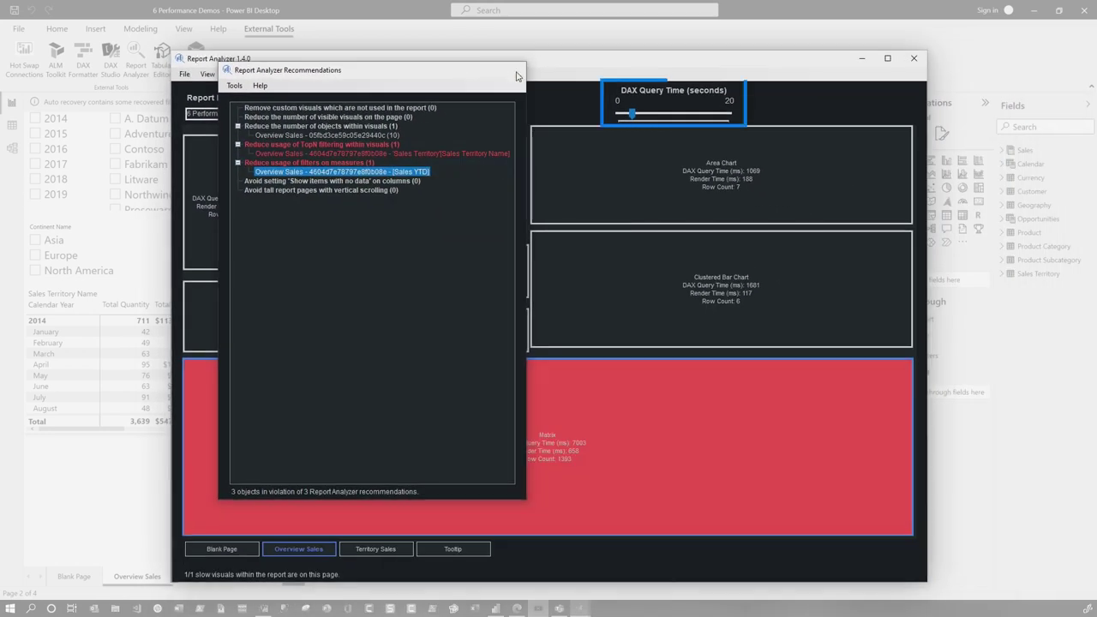
{"action": "left_click", "coordinate": [633, 118]}
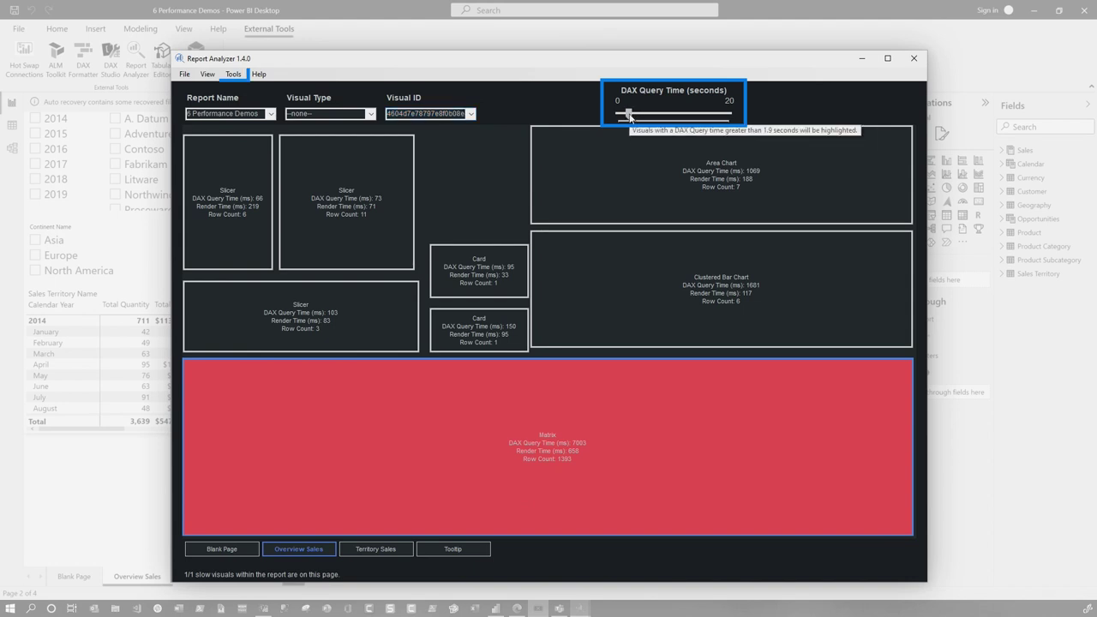
{"action": "left_click_drag", "start_coordinate": [630, 117], "coordinate": [624, 117]}
Reopen the recommendations, select each flagged visual under all three rules, then close the window
{"action": "left_click", "coordinate": [241, 75]}
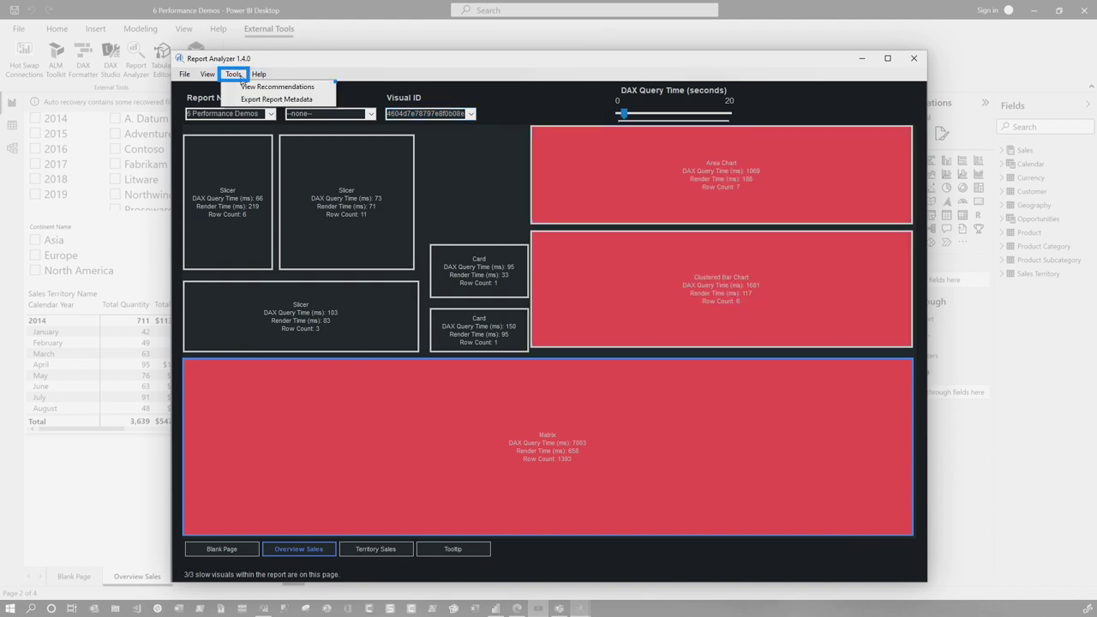
{"action": "left_click", "coordinate": [259, 87]}
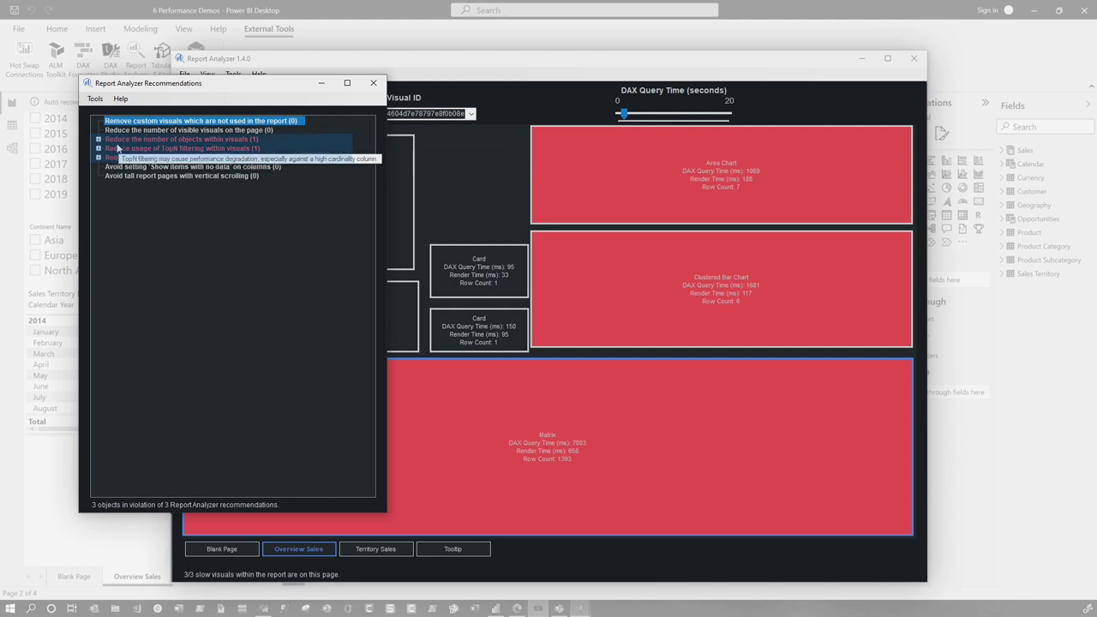
{"action": "left_click", "coordinate": [98, 139]}
{"action": "left_click", "coordinate": [180, 148]}
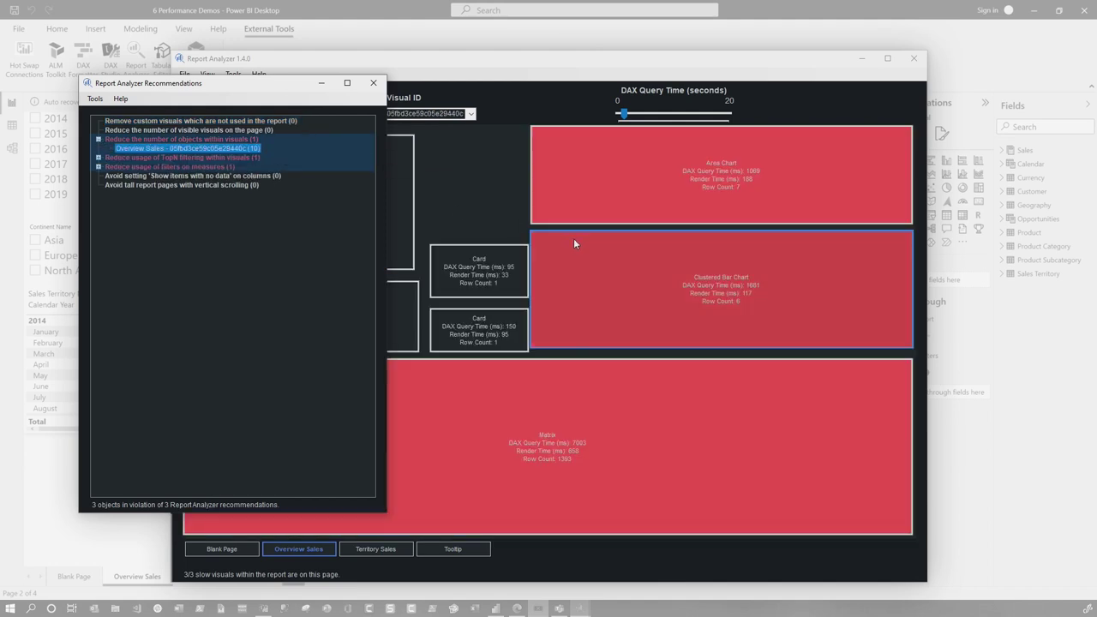
{"action": "left_click", "coordinate": [98, 157]}
{"action": "left_click", "coordinate": [124, 166]}
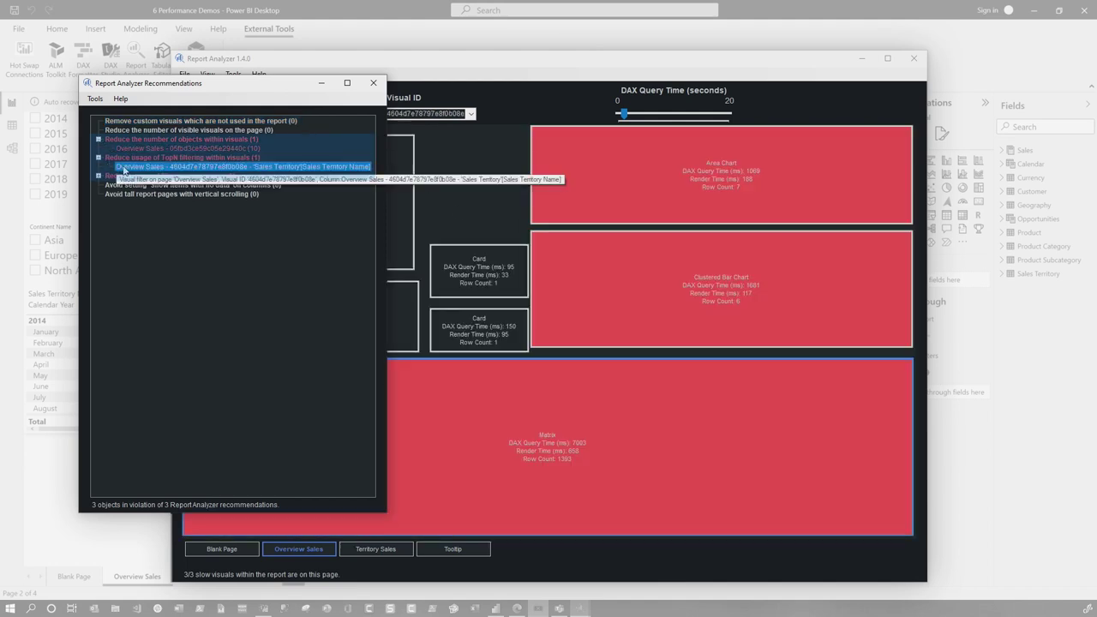
{"action": "left_click", "coordinate": [98, 176]}
{"action": "left_click", "coordinate": [138, 185]}
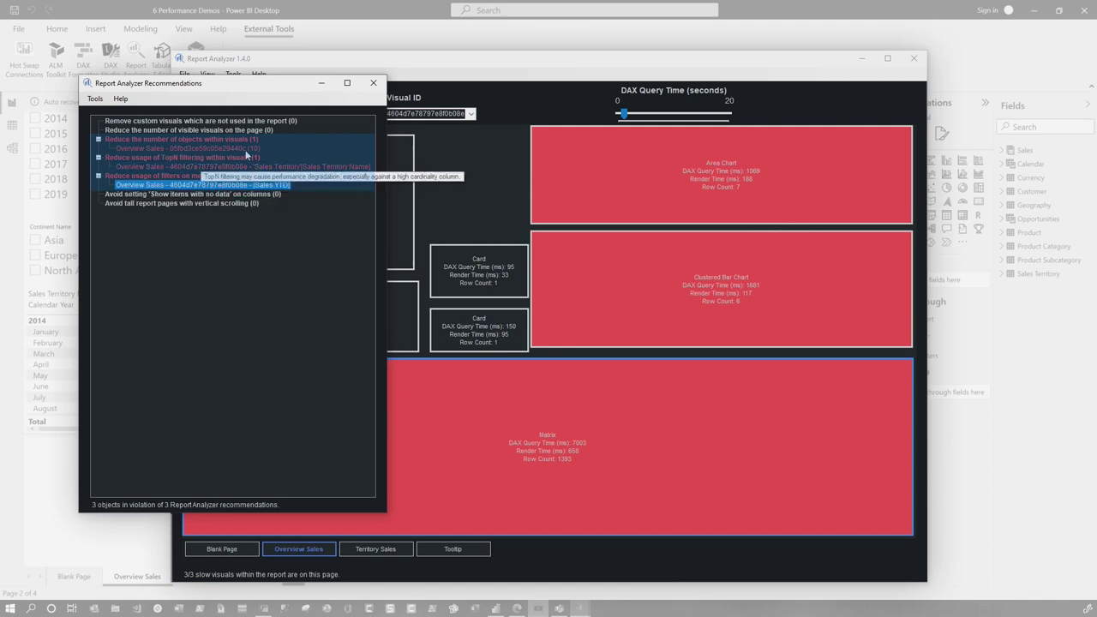
{"action": "left_click", "coordinate": [371, 83]}
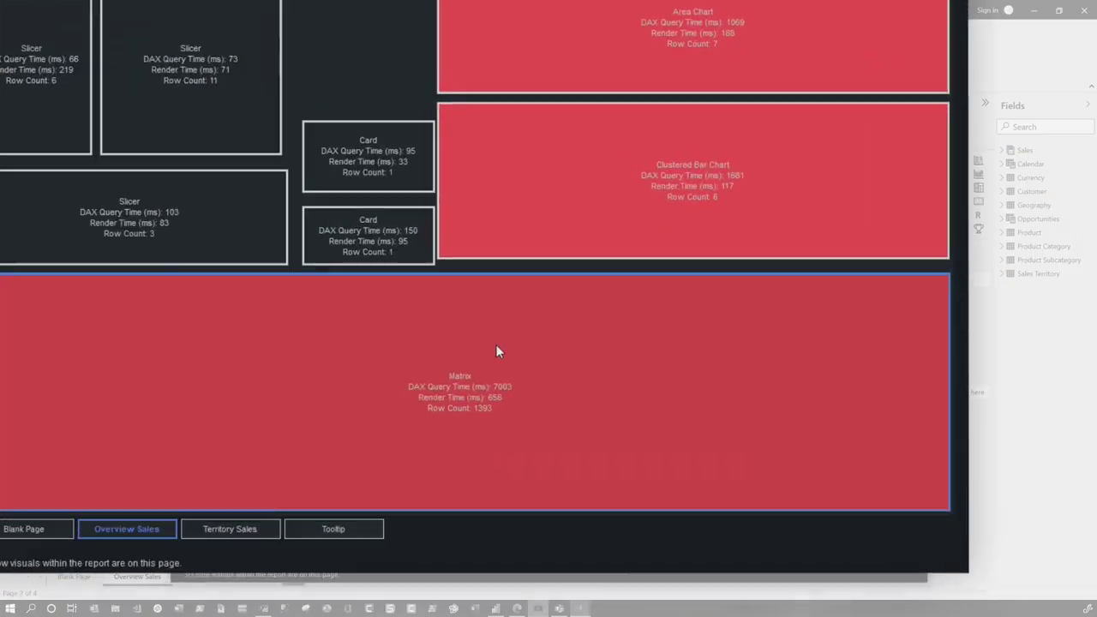
{"action": "mouse_move", "coordinate": [553, 415]}
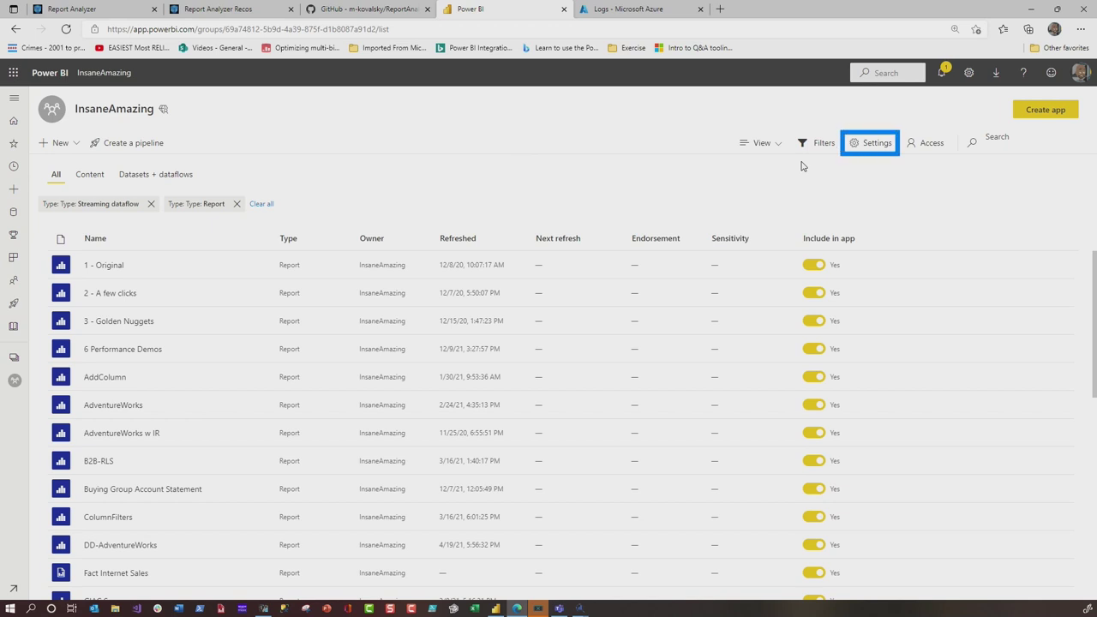
Check the workspace's Azure Log Analytics connection in Settings, then switch to the Azure Logs page
{"action": "left_click", "coordinate": [895, 145]}
{"action": "left_click", "coordinate": [959, 151]}
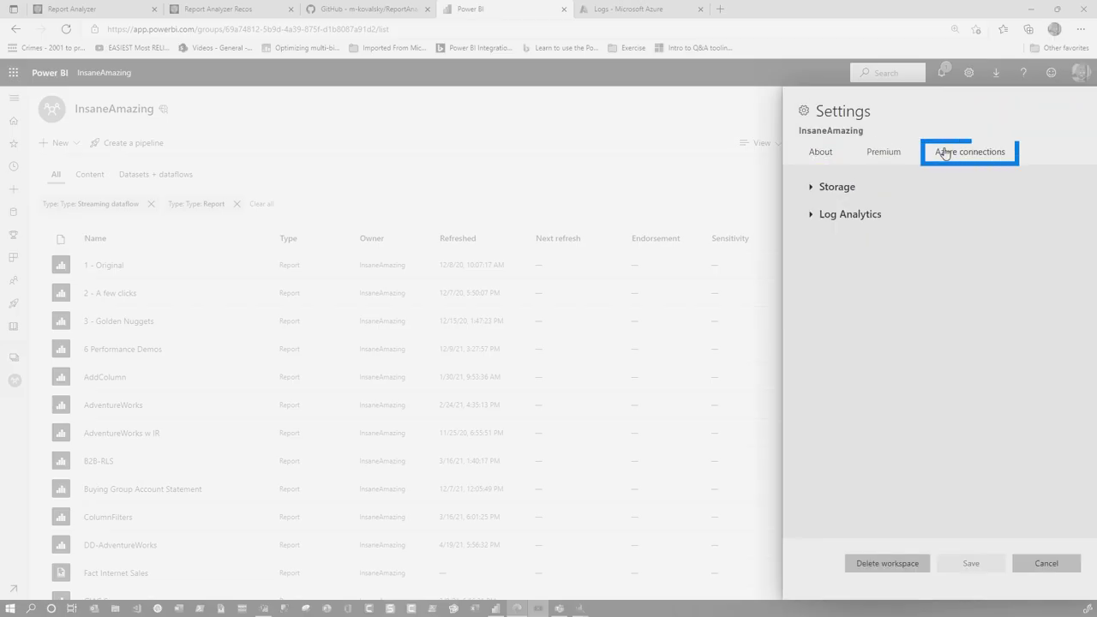
{"action": "left_click", "coordinate": [634, 9]}
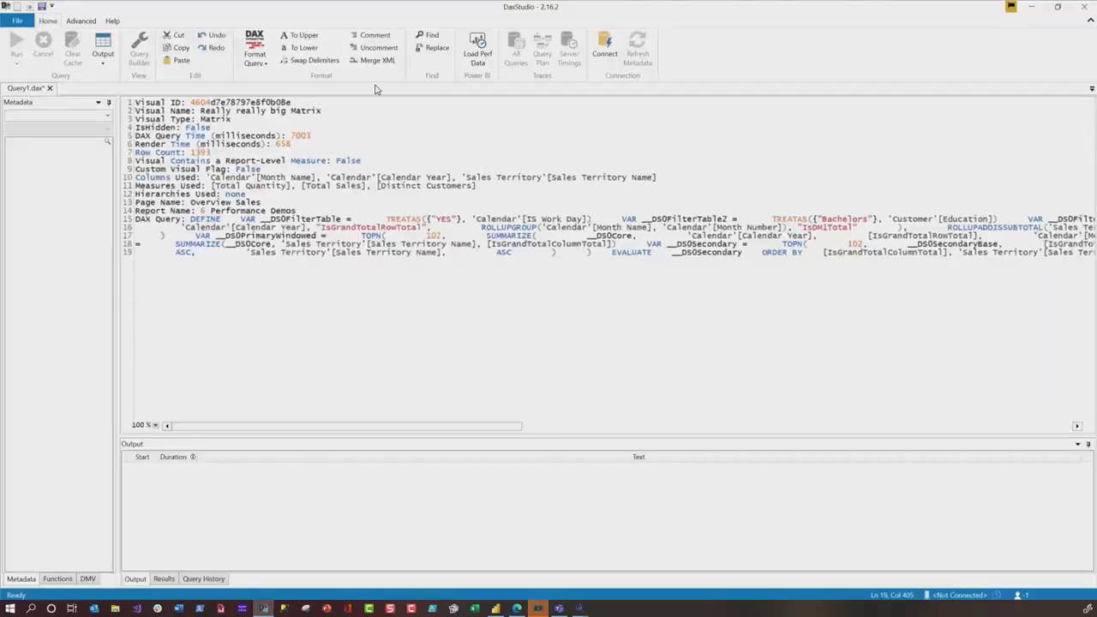
Select the Visual ID 4604d7e78797e8f0b08e in the DAX Studio editor
{"action": "double_click", "coordinate": [230, 104]}
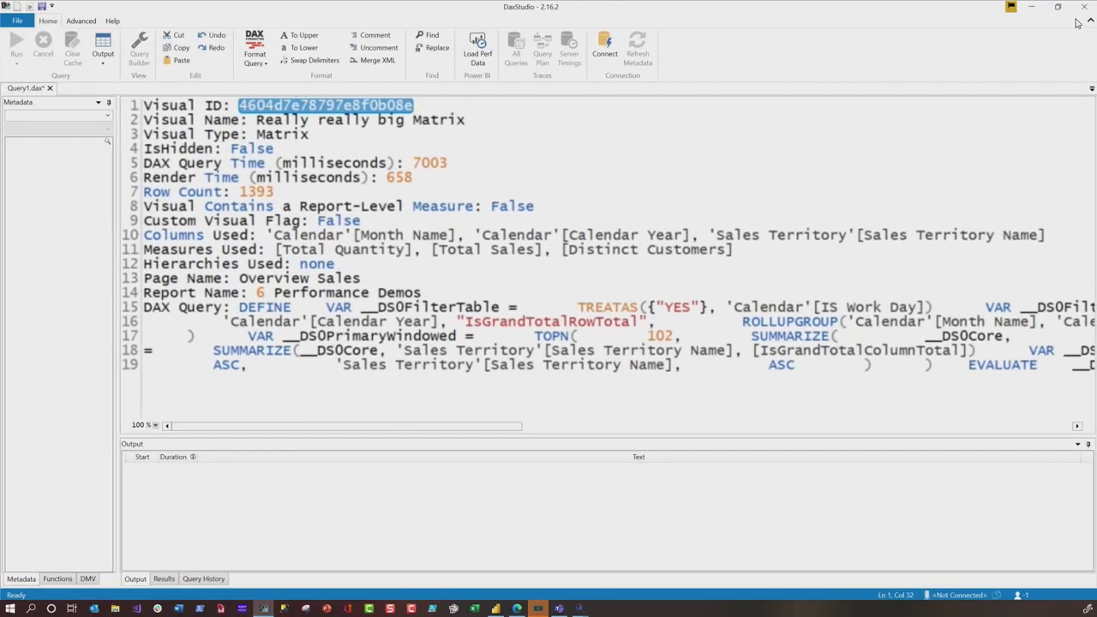
Run the Azure Log Analytics query filtered to visual ID 4604d7e78797e8f0b08e
{"action": "left_click", "coordinate": [1035, 7]}
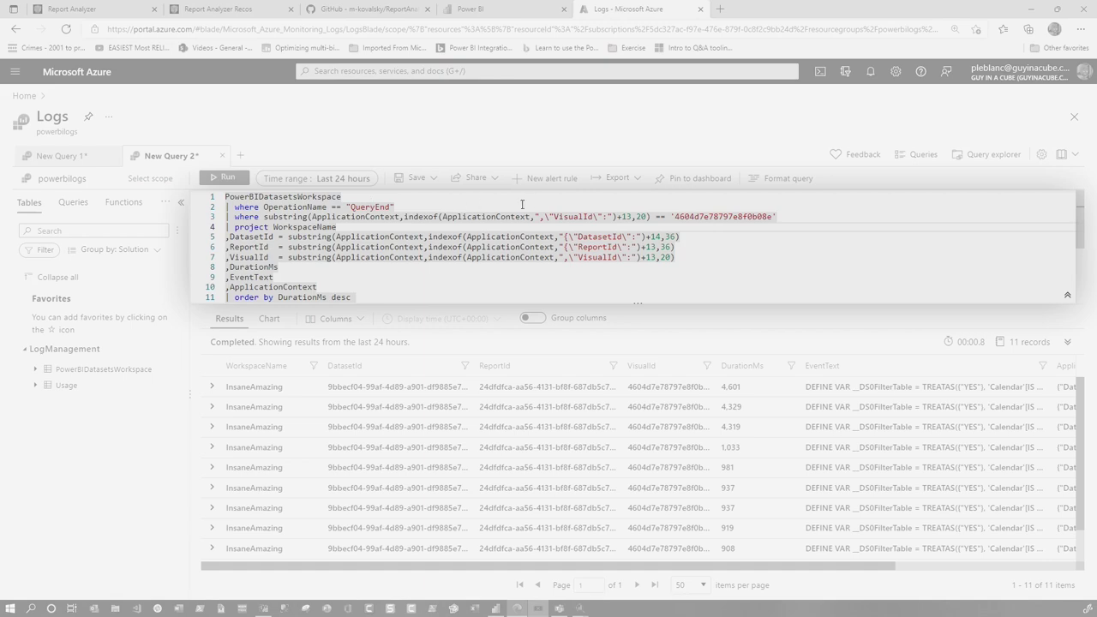
{"action": "left_click", "coordinate": [740, 253]}
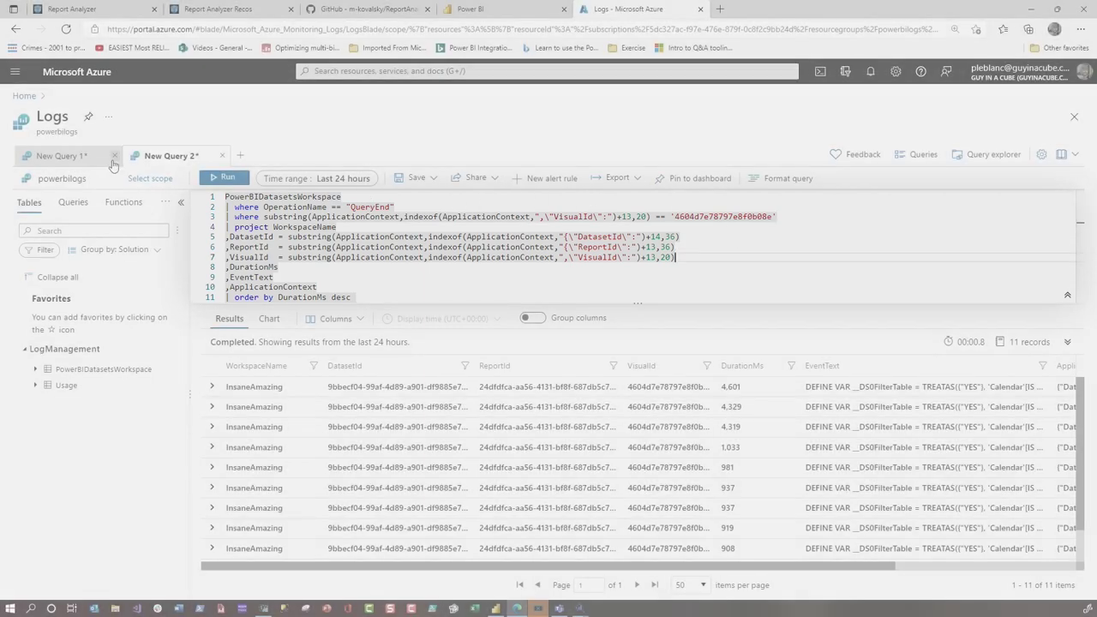
{"action": "key", "text": "shift+Return"}
Select the 11 returned records and inspect their DurationMs and EventText columns
{"action": "key", "text": "ctrl+a"}
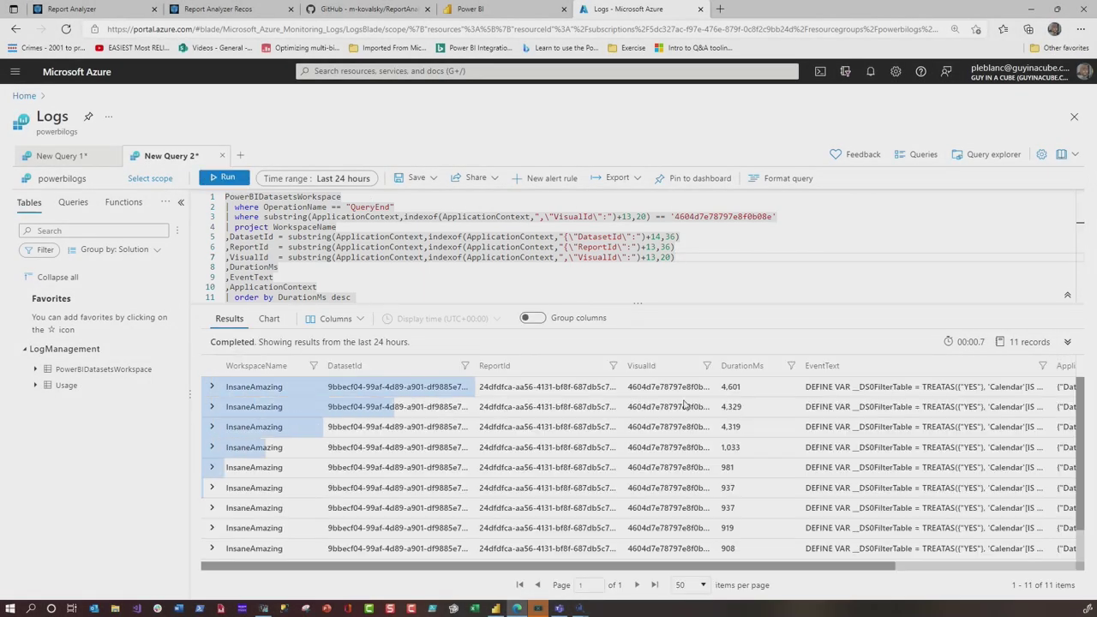
{"action": "scroll", "coordinate": [762, 382], "scroll_direction": "down", "scroll_amount": 1}
{"action": "left_click", "coordinate": [753, 371]}
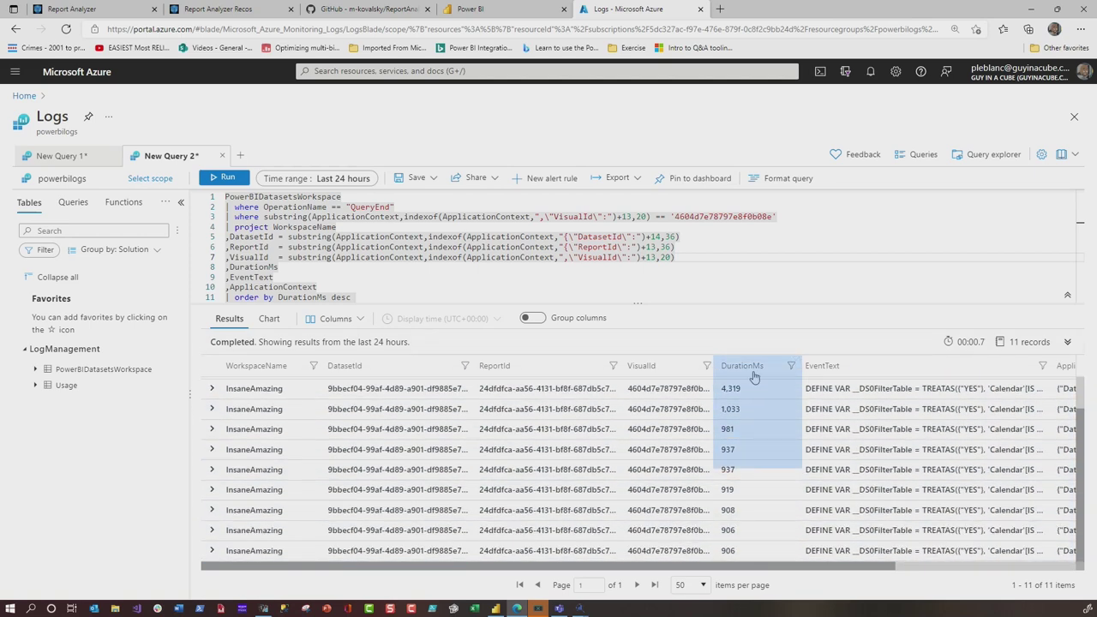
{"action": "key", "text": "Right"}
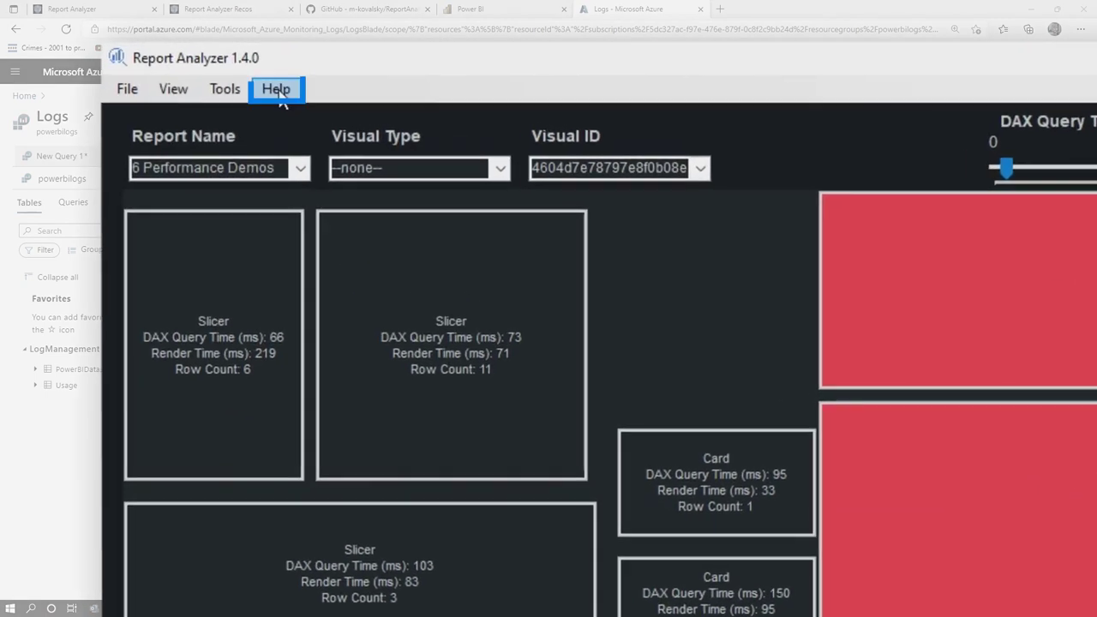
Show Report Analyzer's Help menu with documentation, bug report and feature suggestion options
{"action": "left_click", "coordinate": [278, 93]}
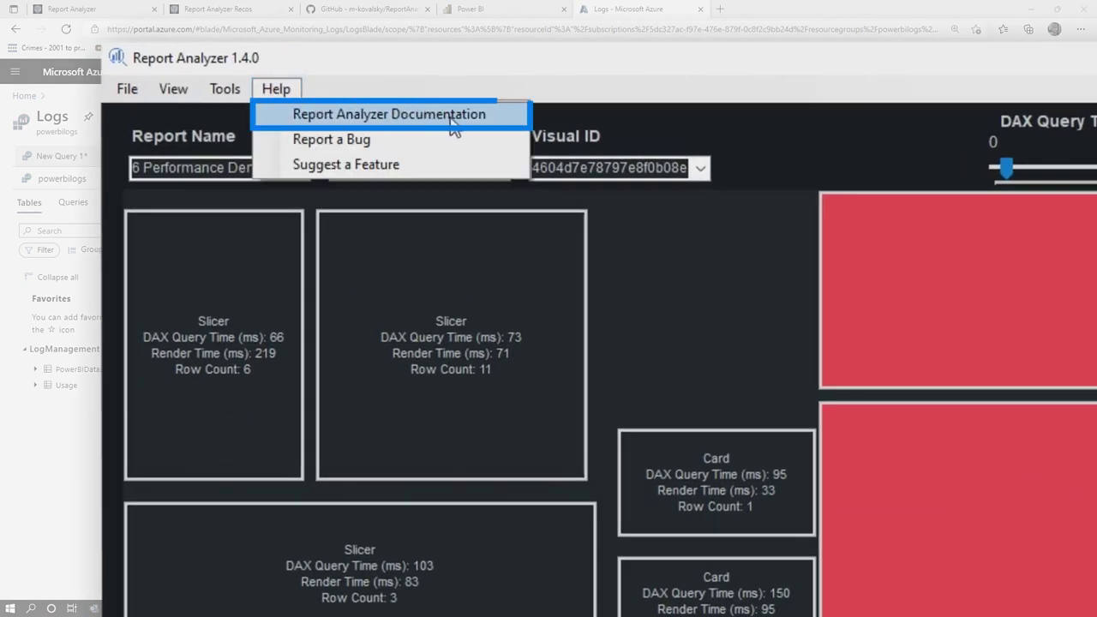
Choose Suggest a Feature to start a GitHub feature request for ReportAnalyzer
{"action": "left_click", "coordinate": [379, 163]}
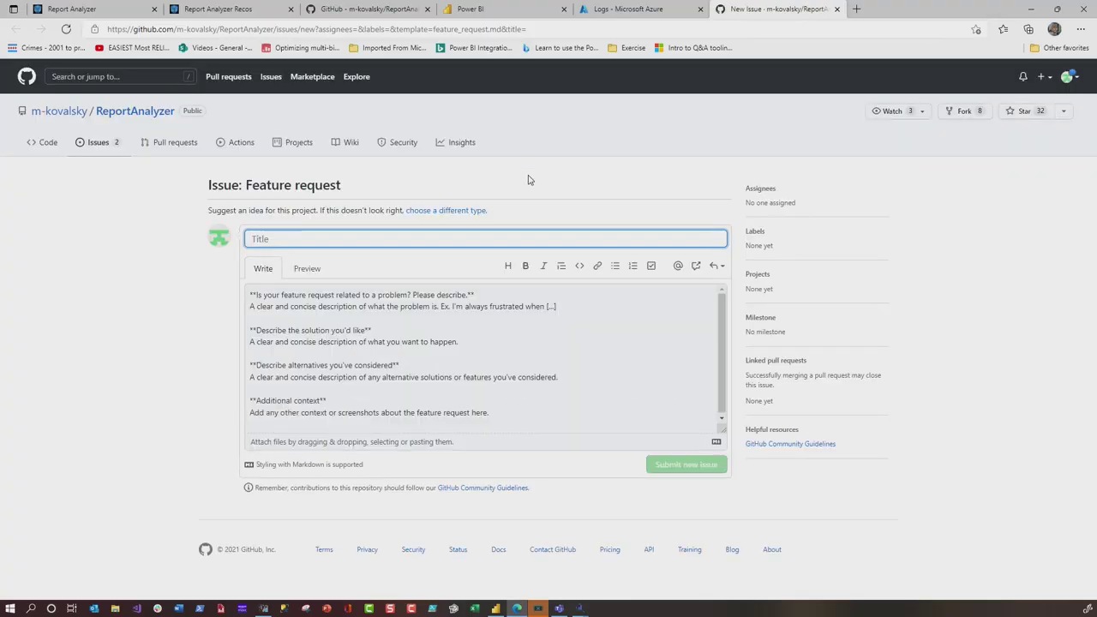